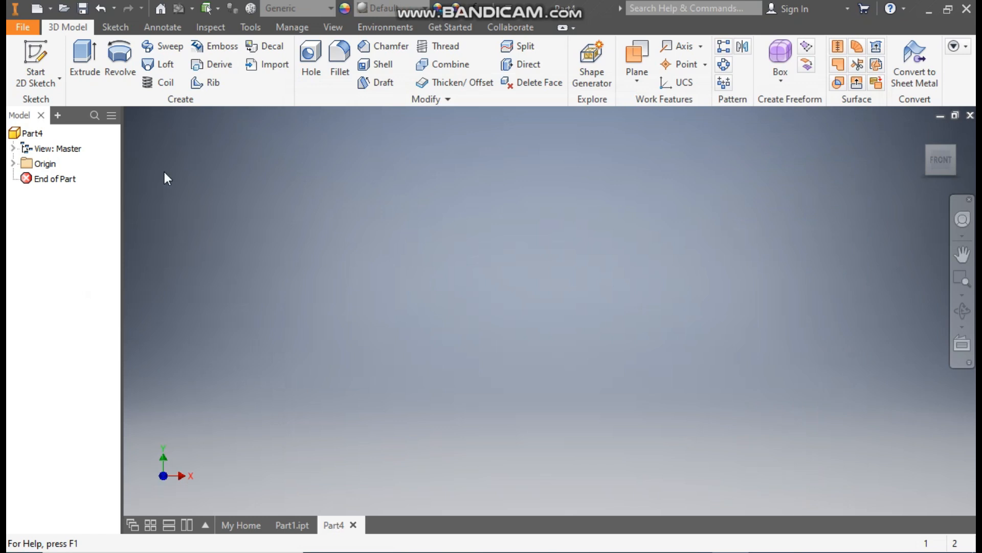
Step: Start a sketch on the XZ plane and draw a two-point center rectangle about 272 mm wide centred on the origin
left_click(32, 57)
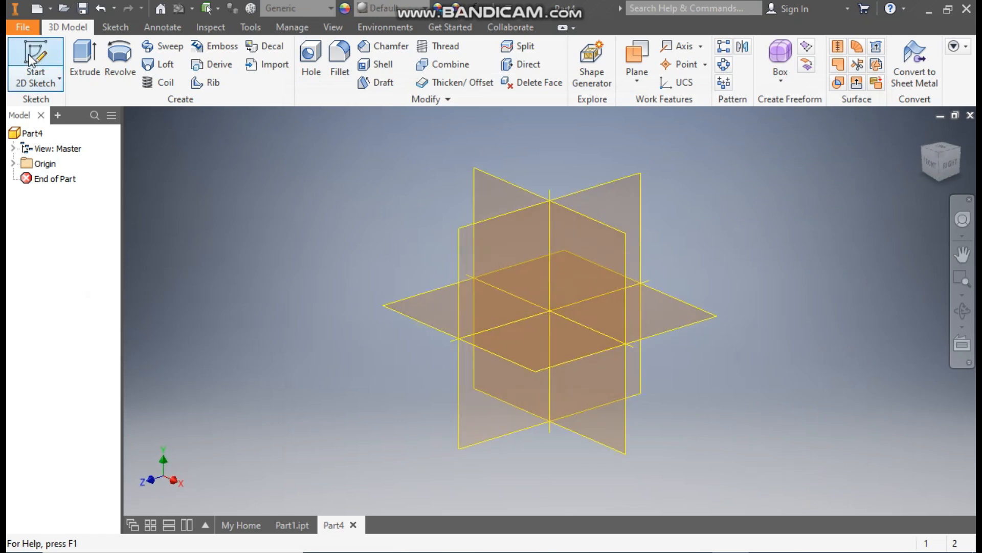
left_click(425, 294)
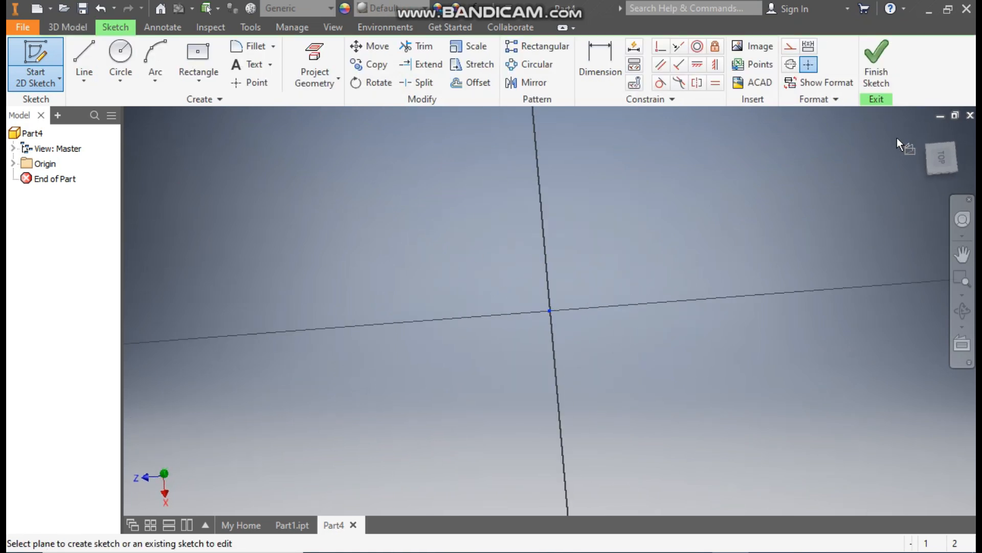
left_click(959, 135)
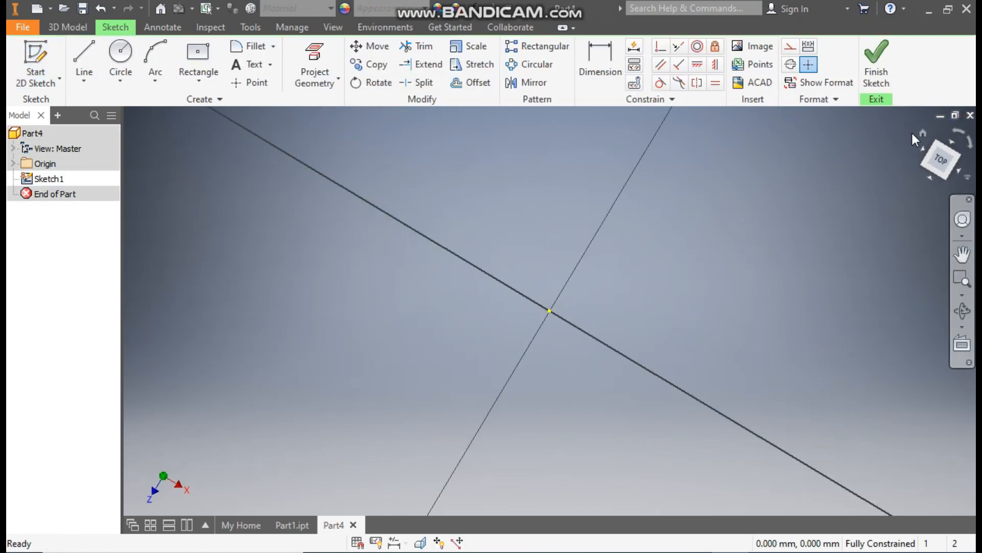
left_click(199, 83)
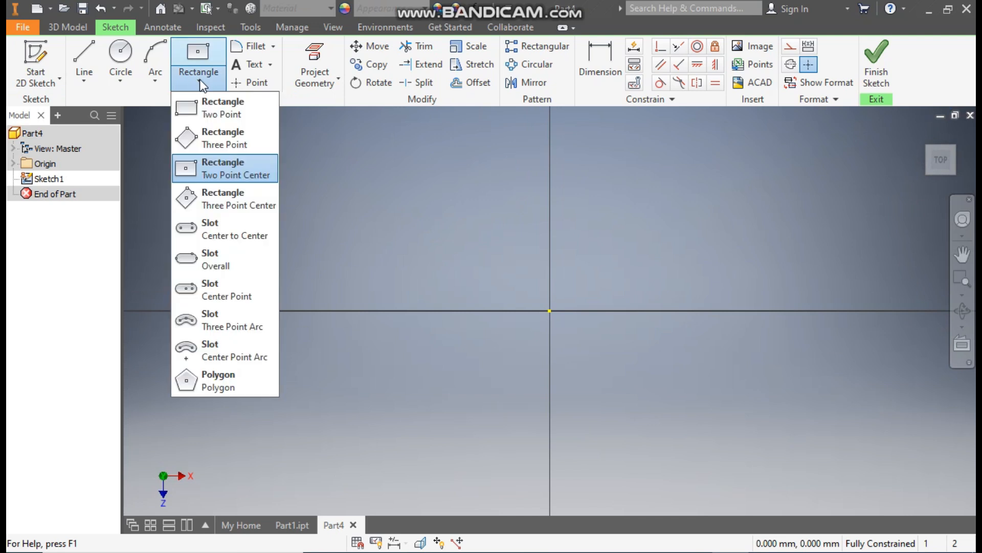
left_click(223, 172)
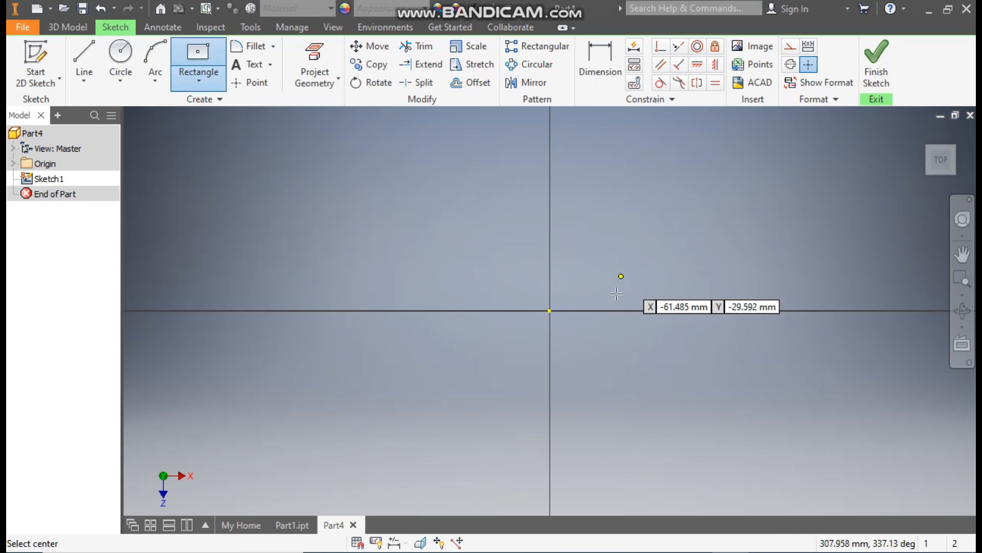
left_click(550, 310)
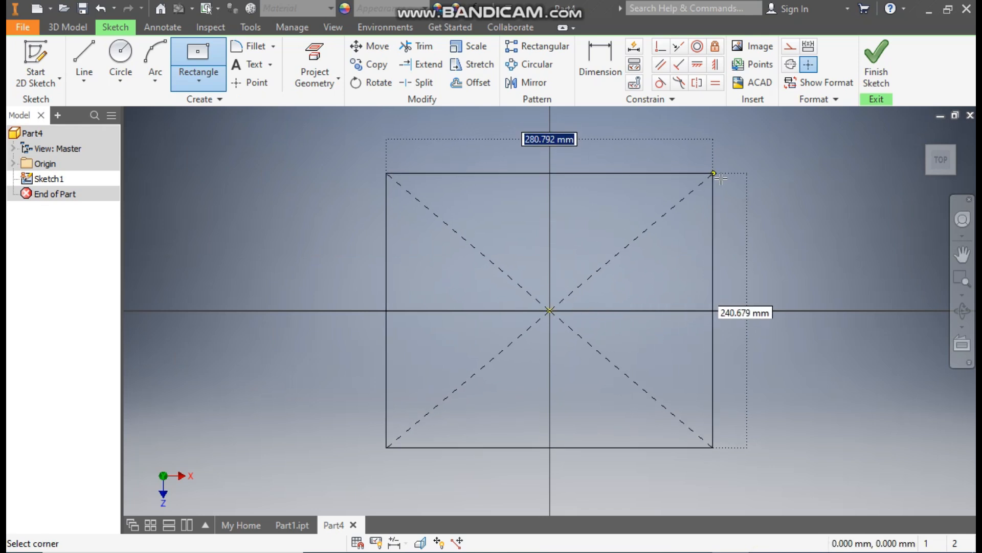
left_click(707, 197)
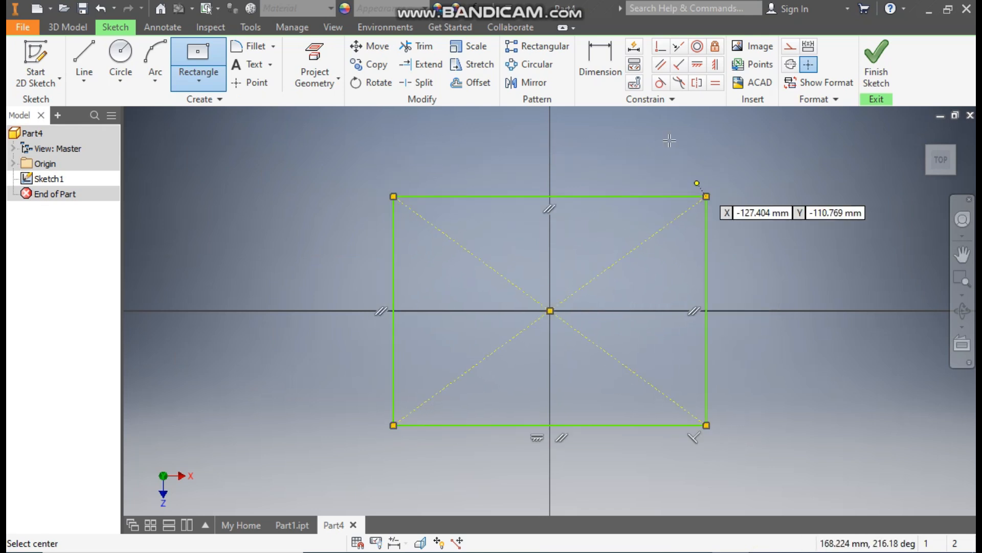
Step: Dimension the rectangle's width and height to 48 mm each
left_click(608, 64)
left_click(600, 196)
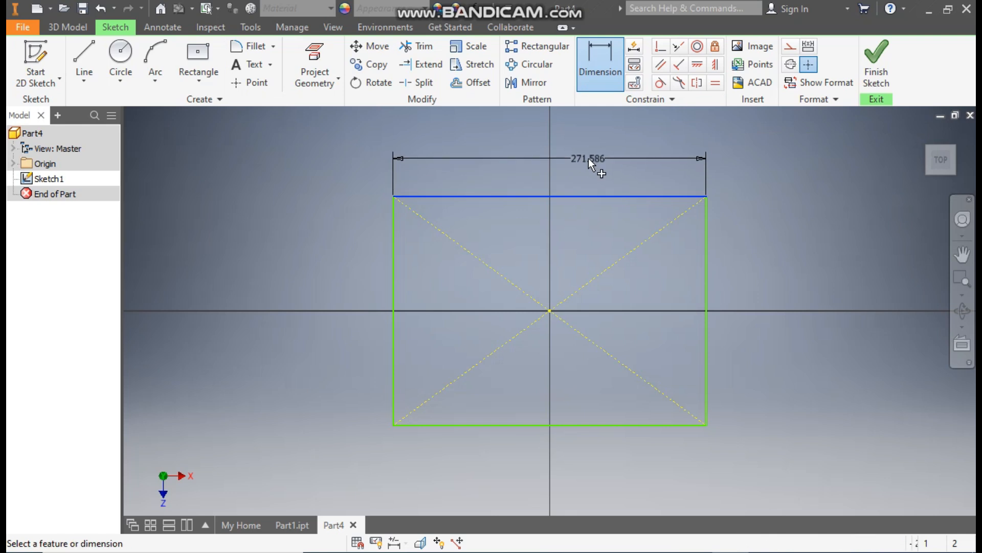
left_click(588, 159)
type("48")
key("Return")
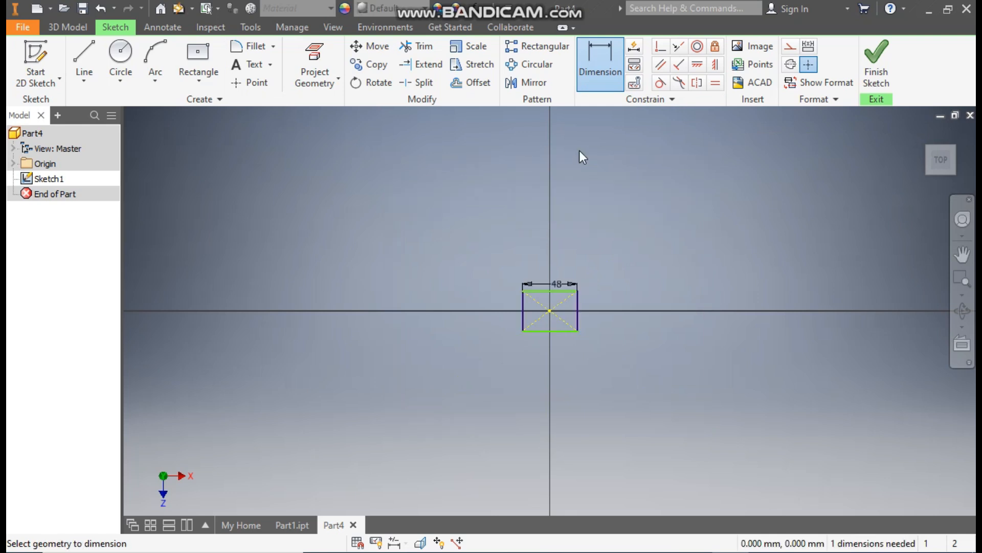
scroll(539, 277, "up", 4)
left_click(469, 315)
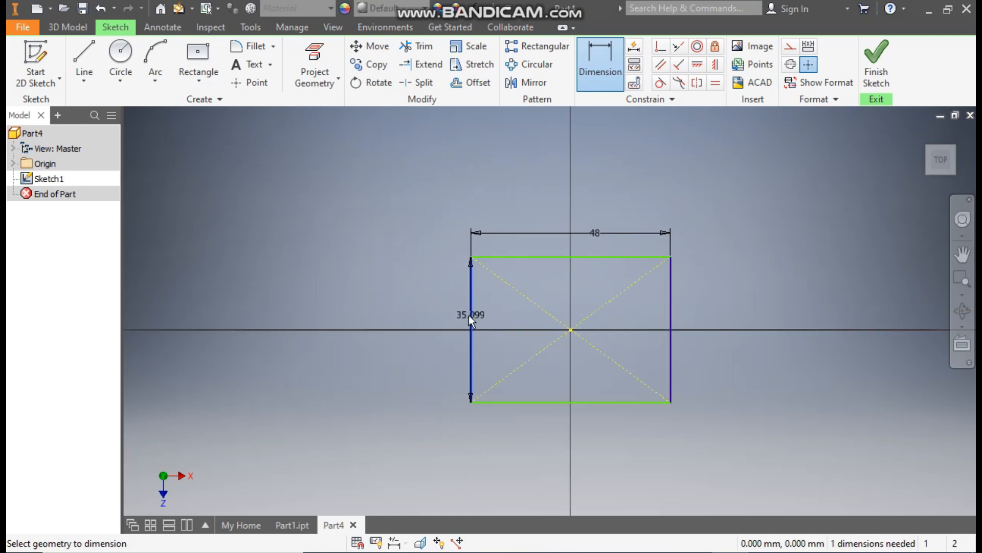
left_click(434, 315)
type("48")
key("Return")
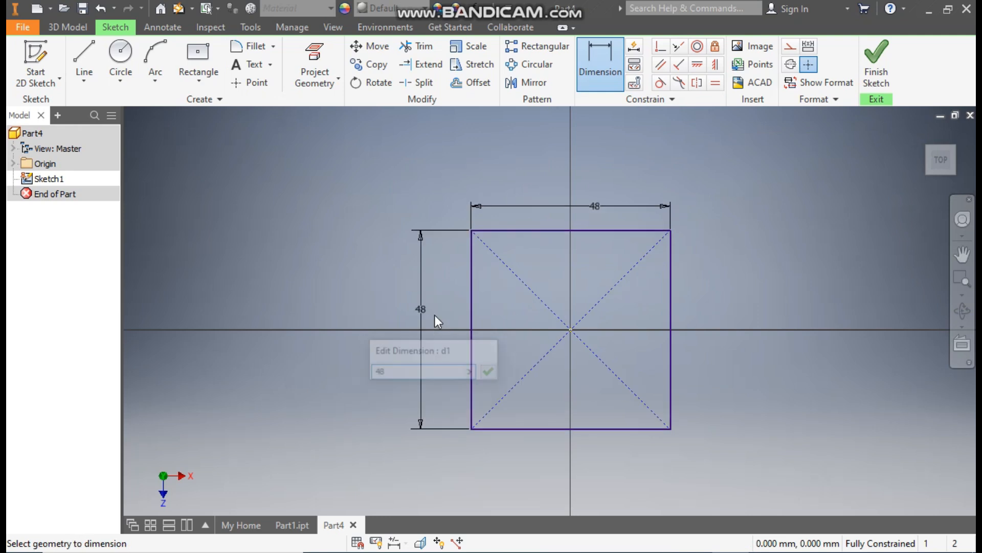
Step: Finish the sketch and extrude the square profile 3.5 mm upward as a solid plate
left_click(876, 61)
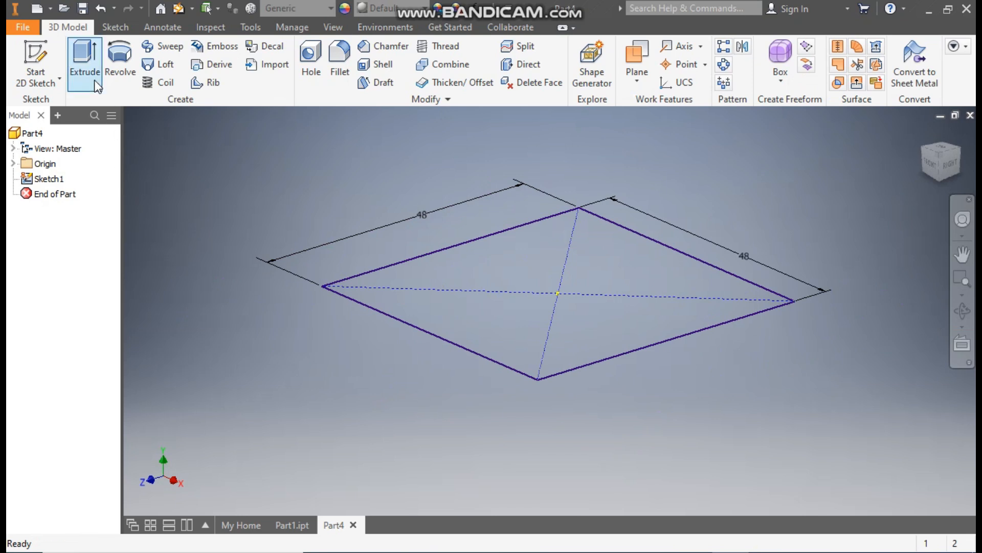
left_click(88, 66)
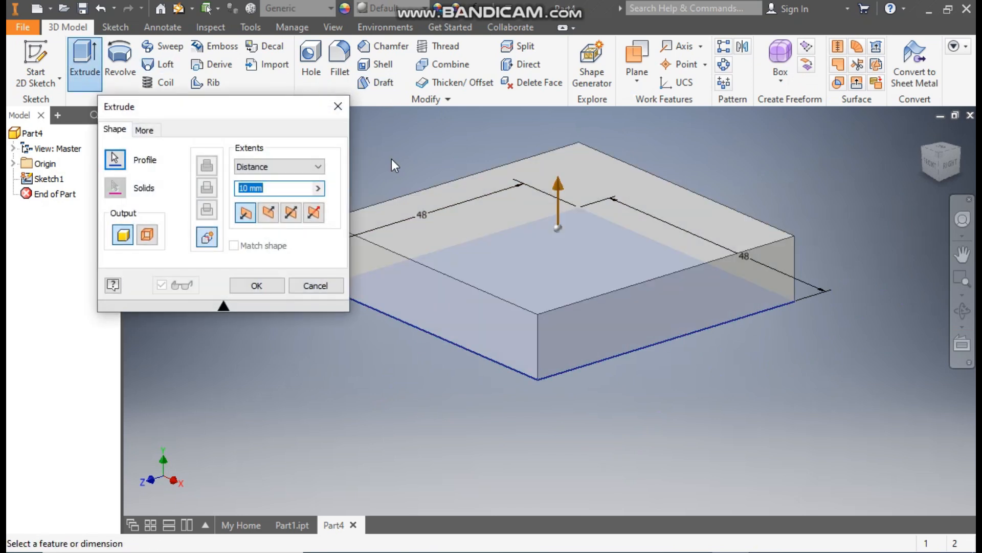
type("3.5")
middle_click_drag(463, 151, 564, 151)
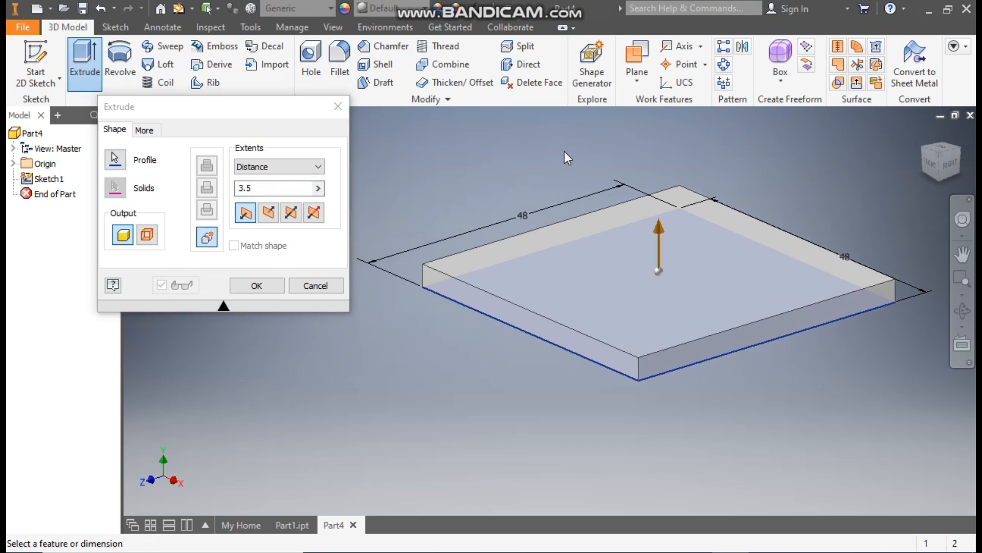
left_click(256, 285)
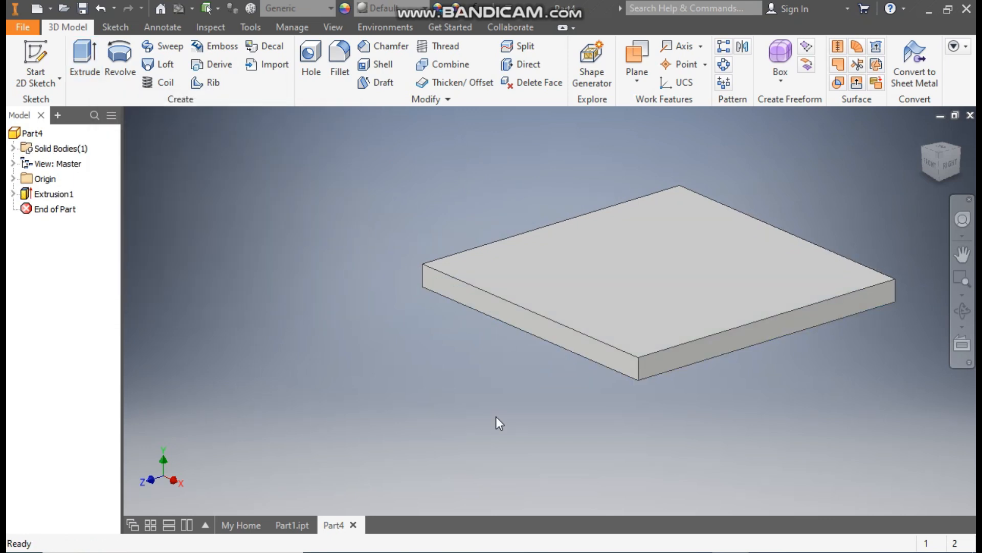
Step: Start a sketch on the plate's top face and draw a 42 mm diameter circle centred on the origin
left_click(680, 258)
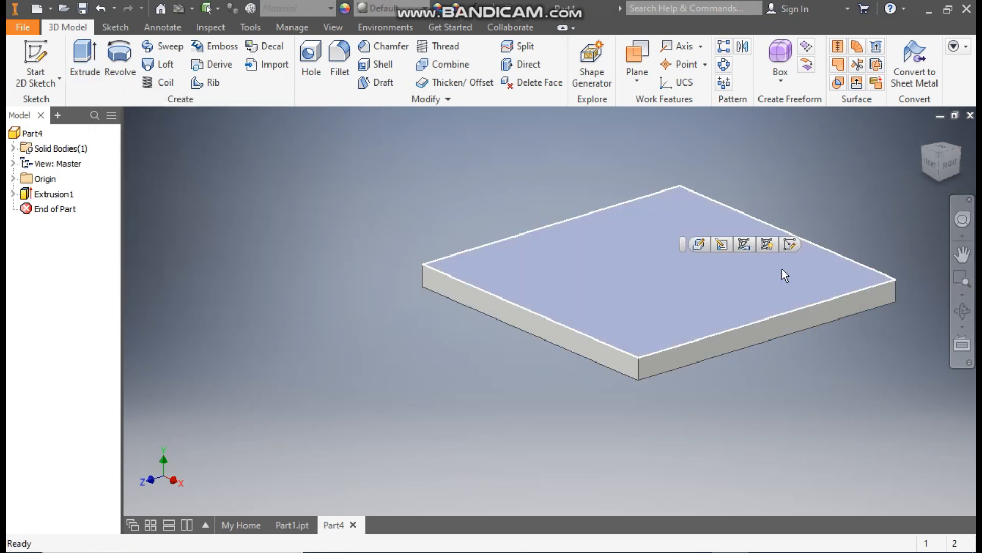
left_click(789, 244)
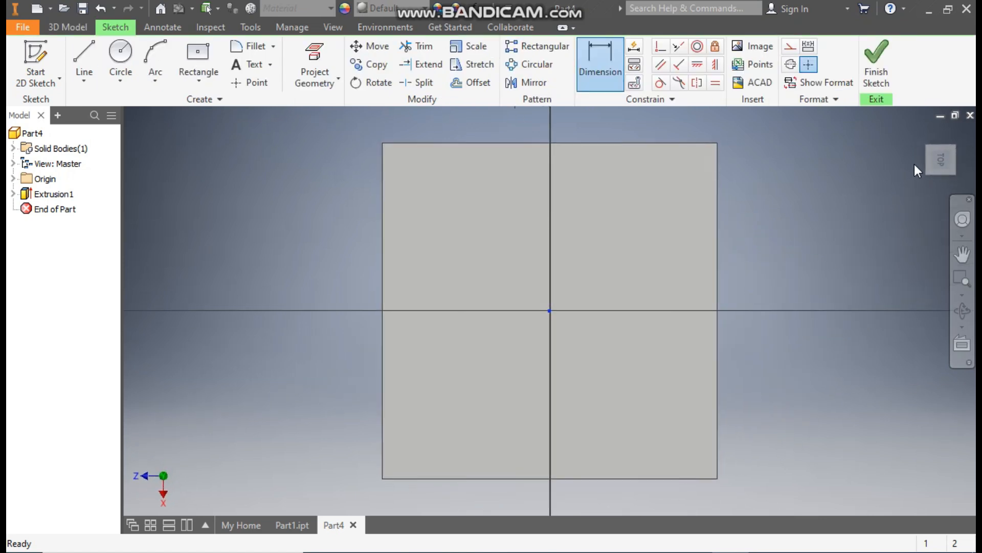
left_click(938, 177)
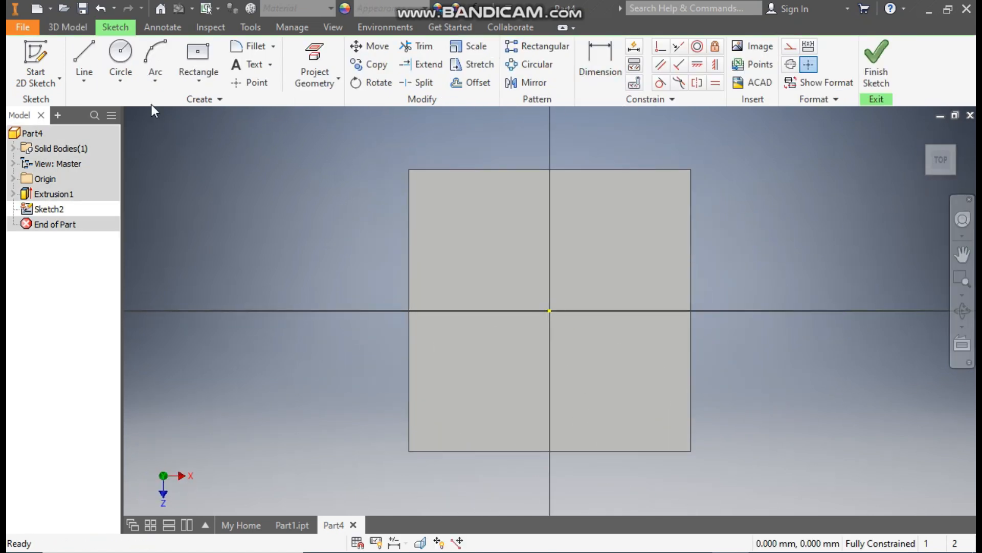
left_click(120, 56)
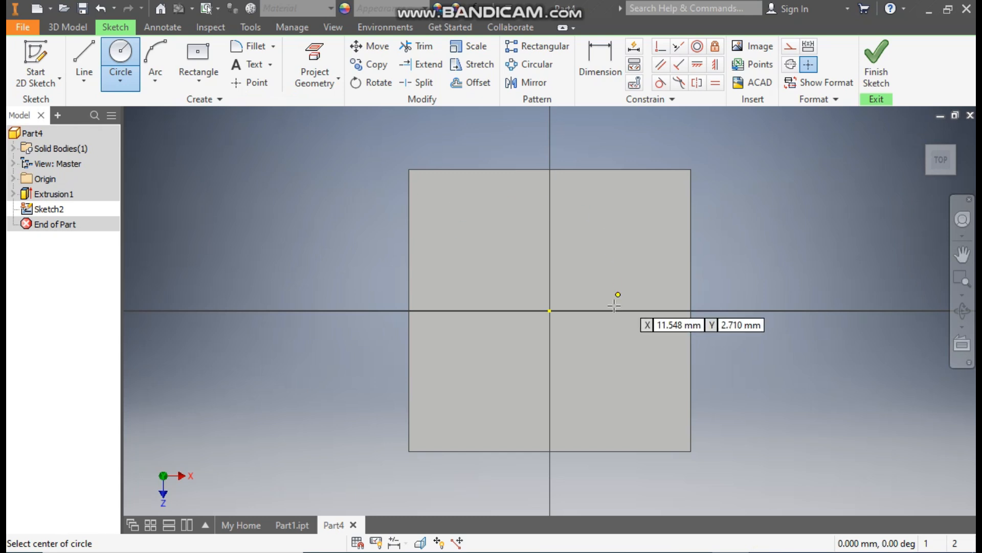
left_click(550, 310)
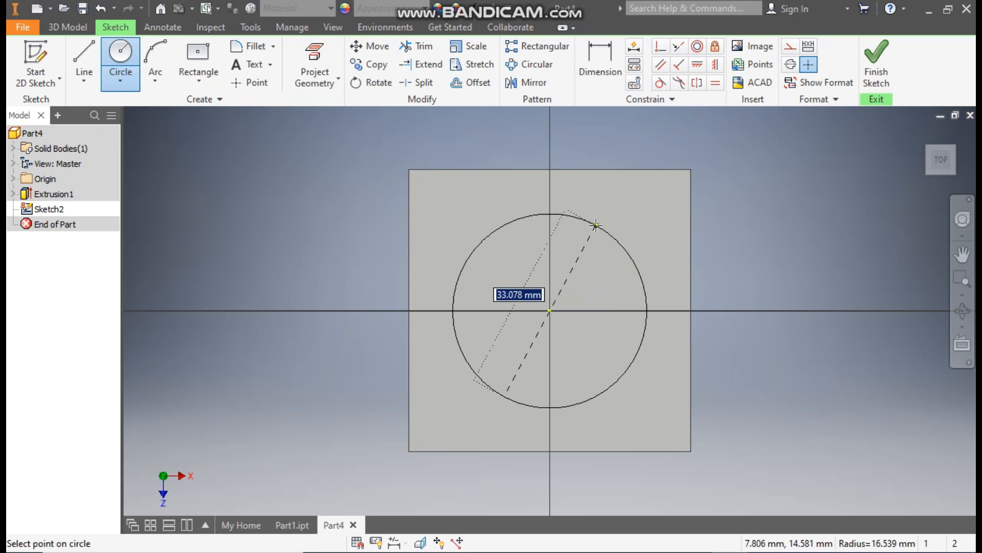
type("4")
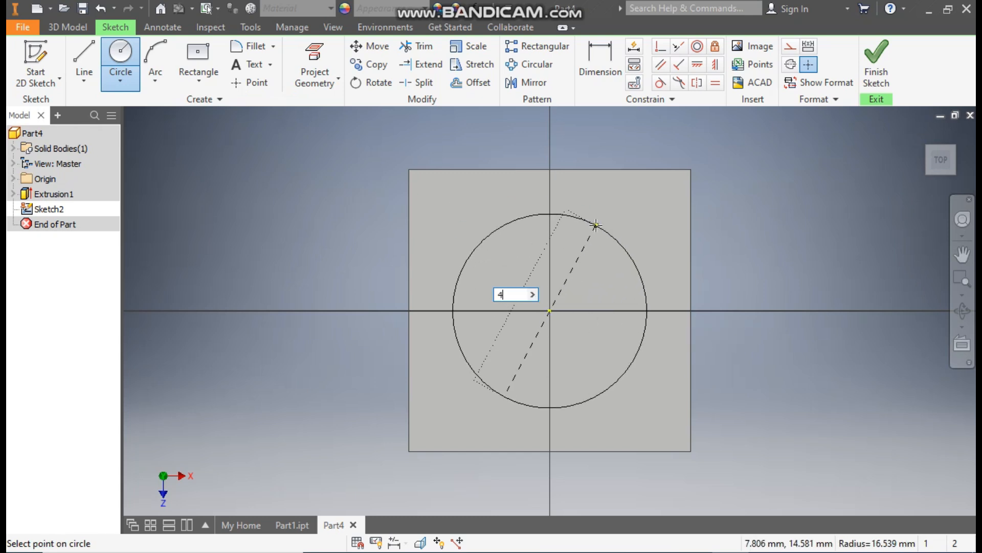
type("2")
key("Return")
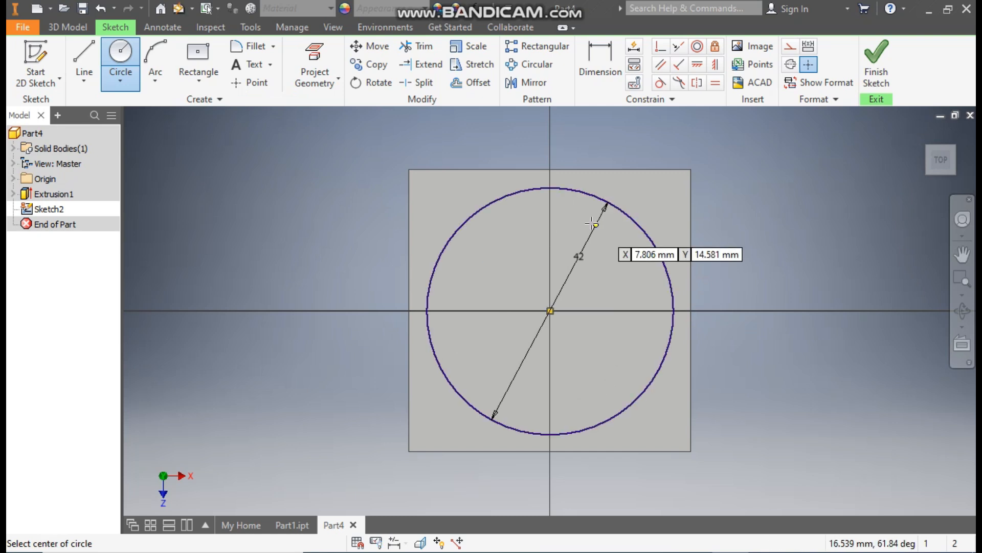
Step: Extrude the circle 1.5 mm upward, joined to the plate
left_click(64, 28)
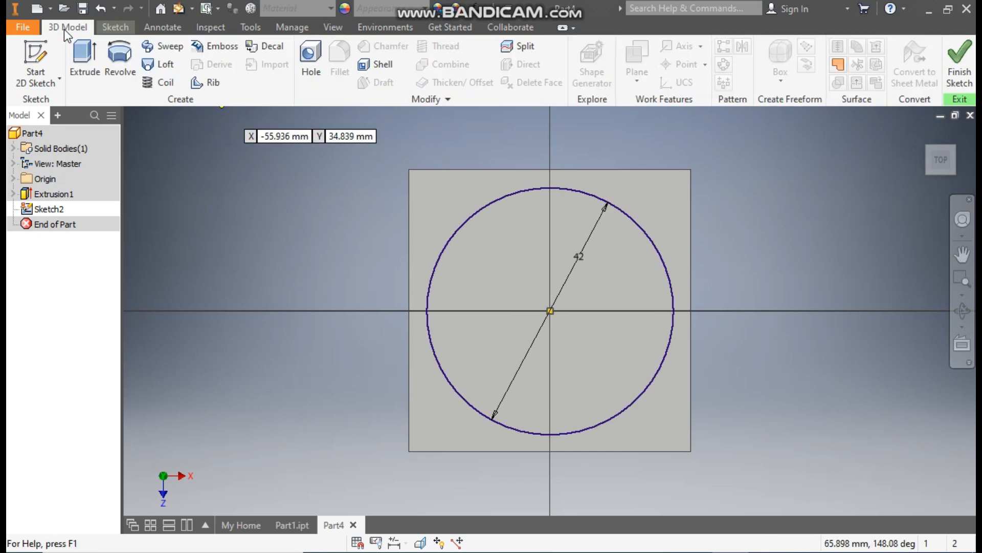
left_click(88, 59)
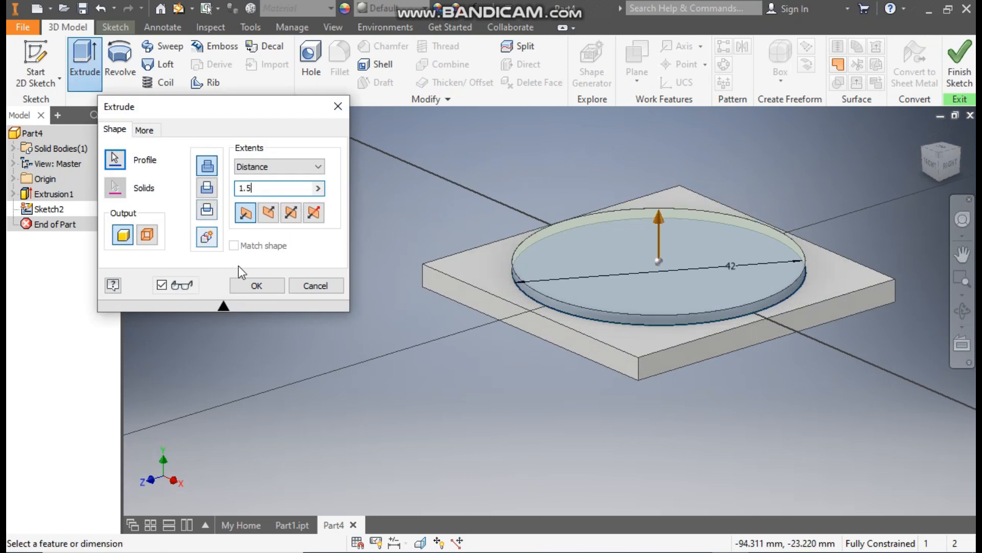
left_click(246, 286)
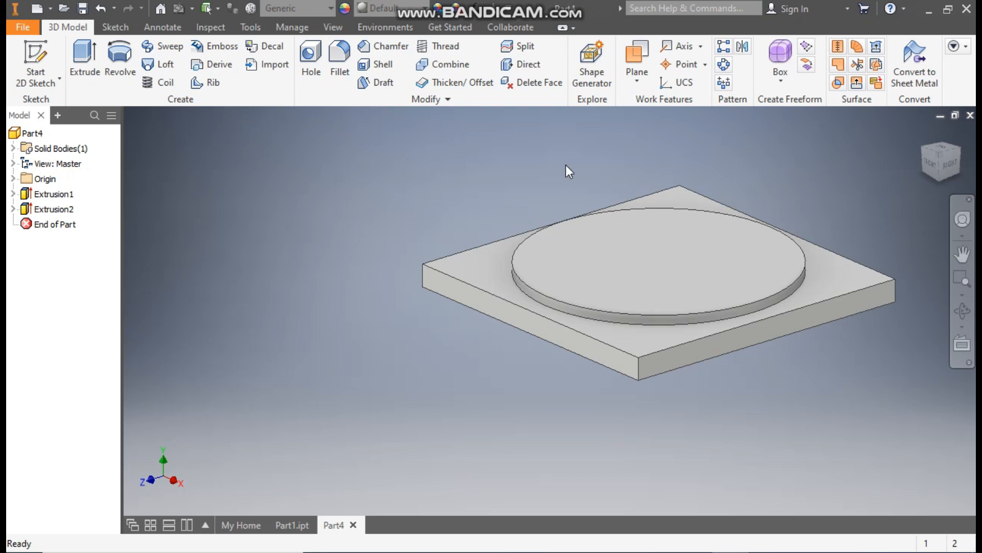
Step: Start a new sketch on the origin's YZ plane and rotate the sketch view a quarter turn
left_click(13, 179)
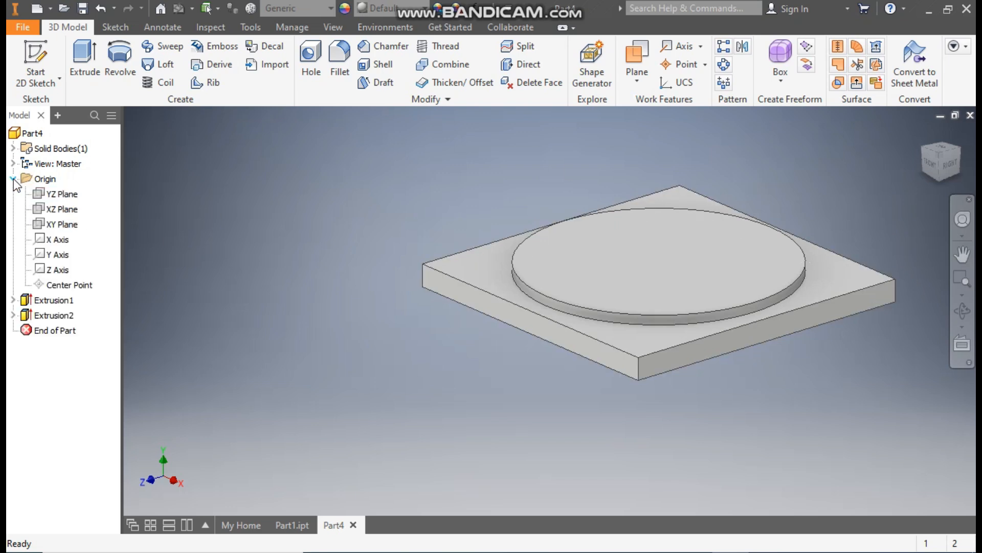
left_click(59, 194)
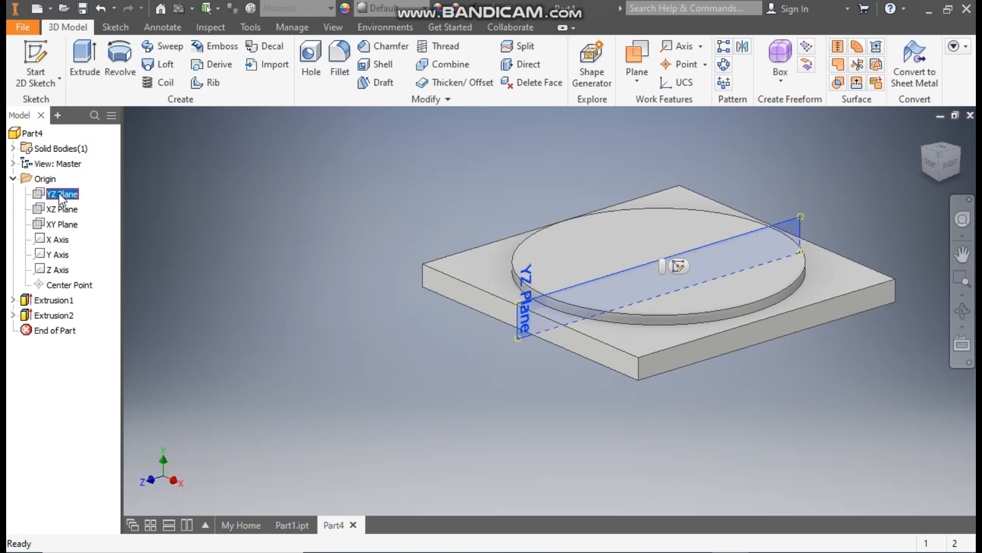
left_click(681, 270)
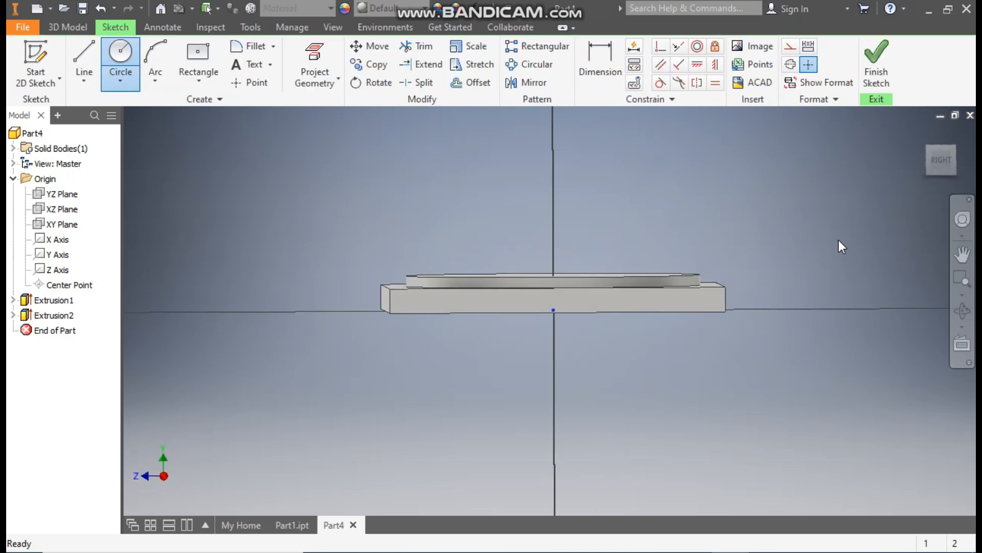
left_click(951, 131)
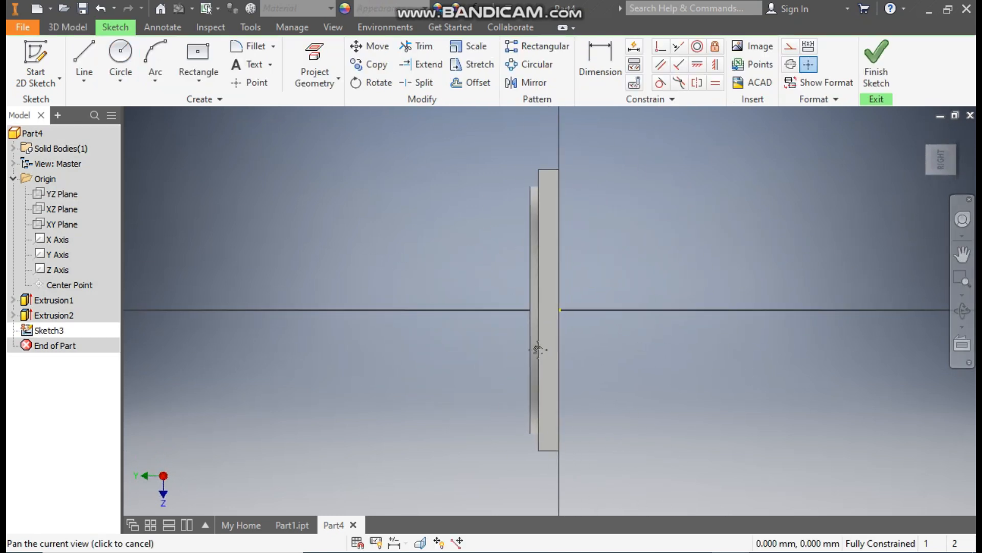
Step: Change the model's visual style to Wireframe
left_click(334, 28)
left_click(174, 77)
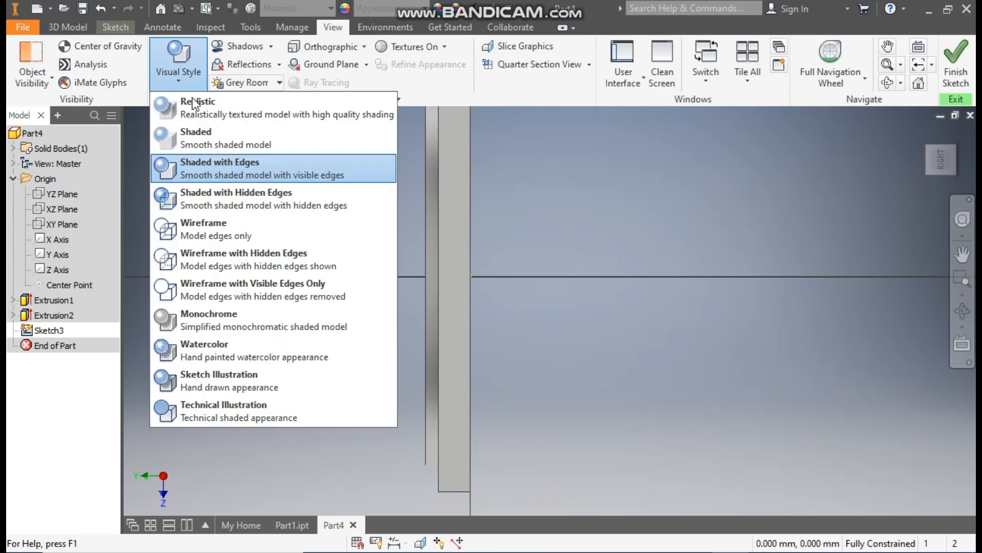
left_click(215, 228)
middle_click_drag(522, 254, 536, 283)
scroll(532, 281, "up", 1)
scroll(536, 283, "down", 1)
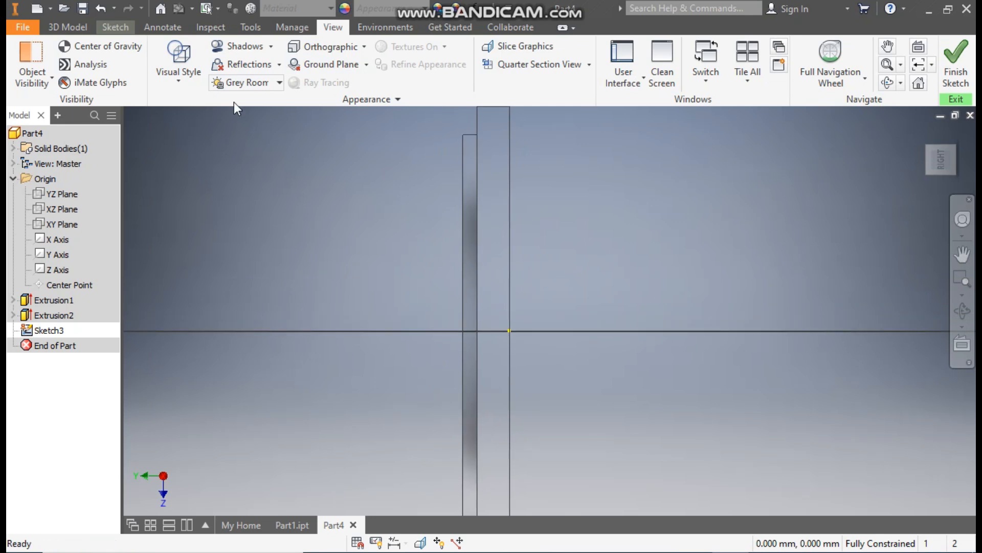
Step: Draw profile lines from the Y axis about 10.6 mm along the disc's top face, 1.5 mm through the disc, and about 6.8 mm back
left_click(120, 29)
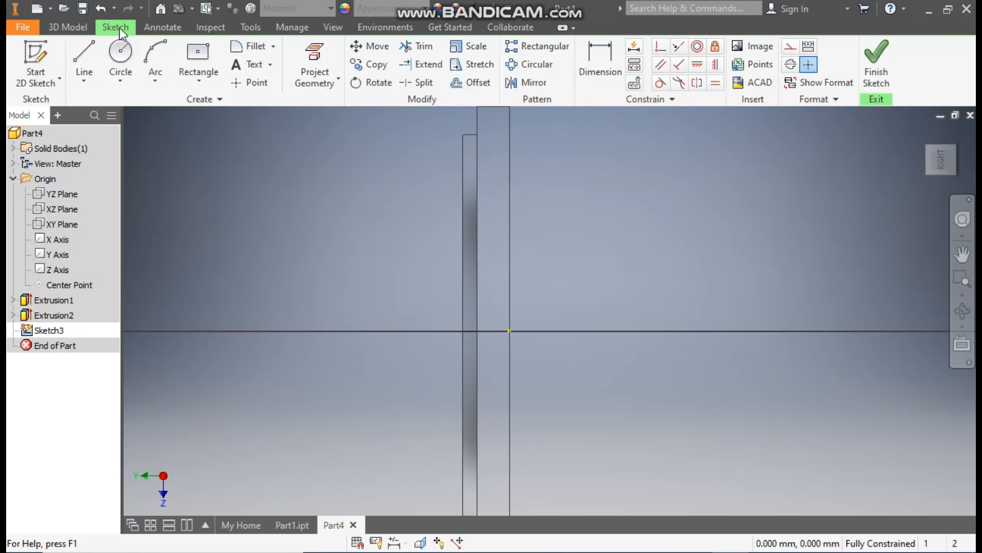
left_click(84, 66)
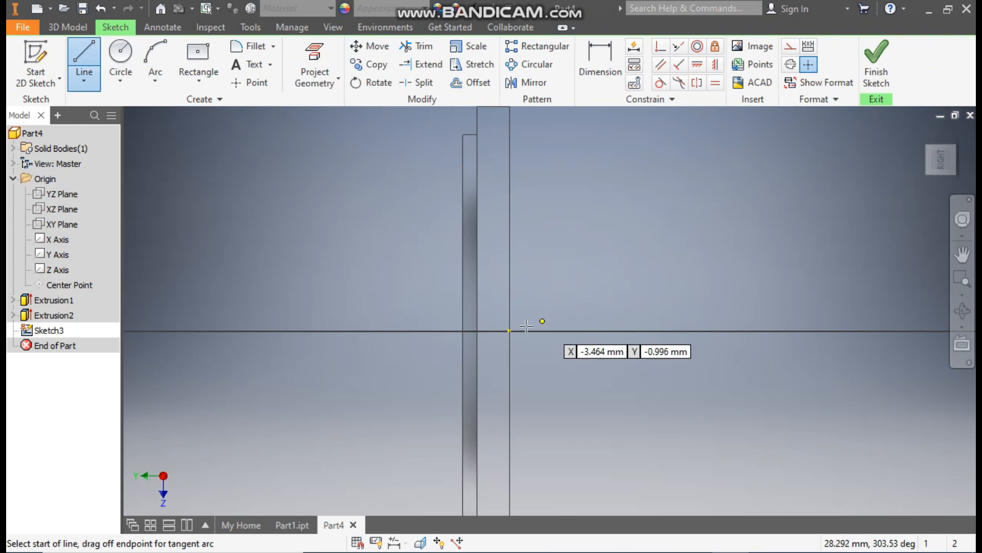
left_click(463, 331)
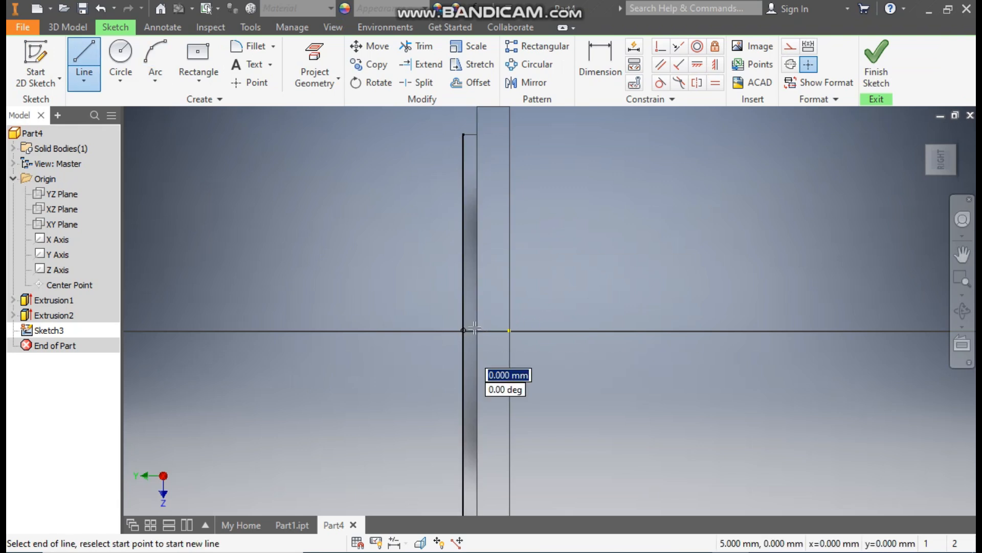
left_click(463, 232)
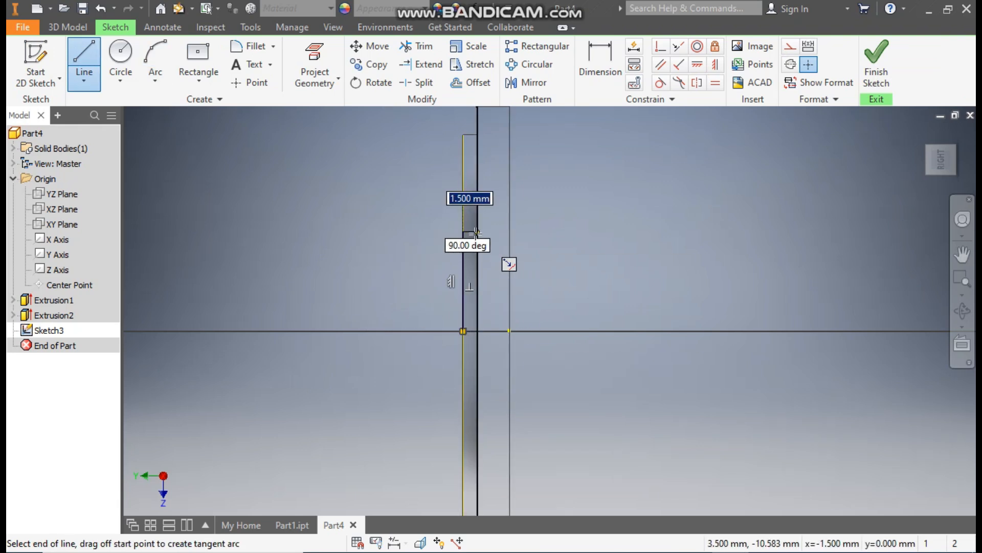
double_click(477, 232)
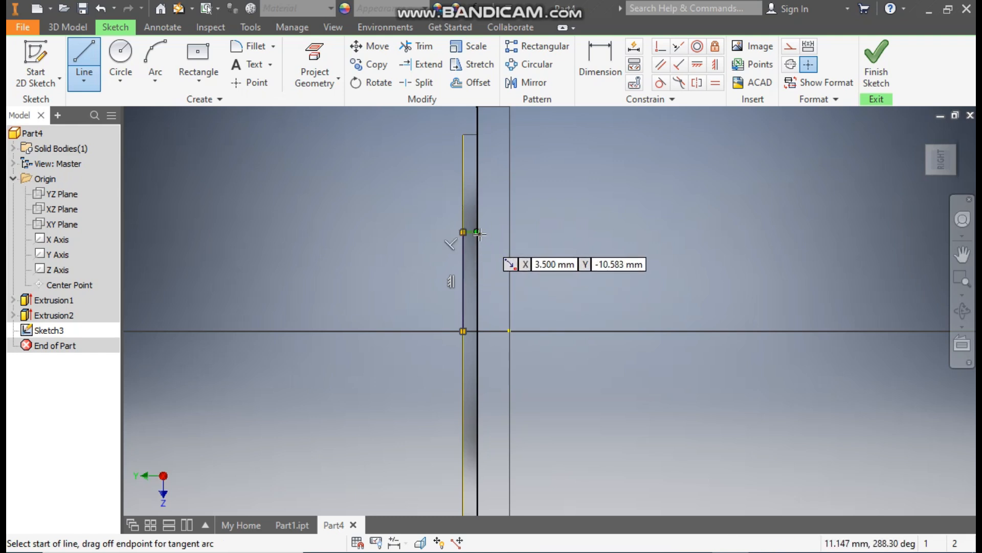
left_click(477, 233)
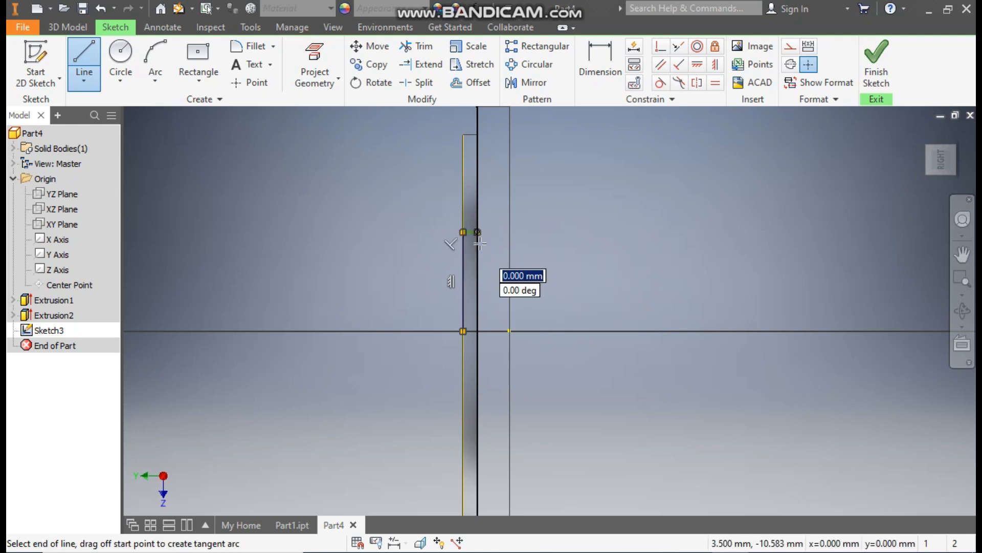
double_click(476, 296)
Step: Complete the closed U-shaped profile with a slot floor about 1.9 mm wide, an equally long arm at the plate's underside and an edge along the Y axis
left_click(477, 296)
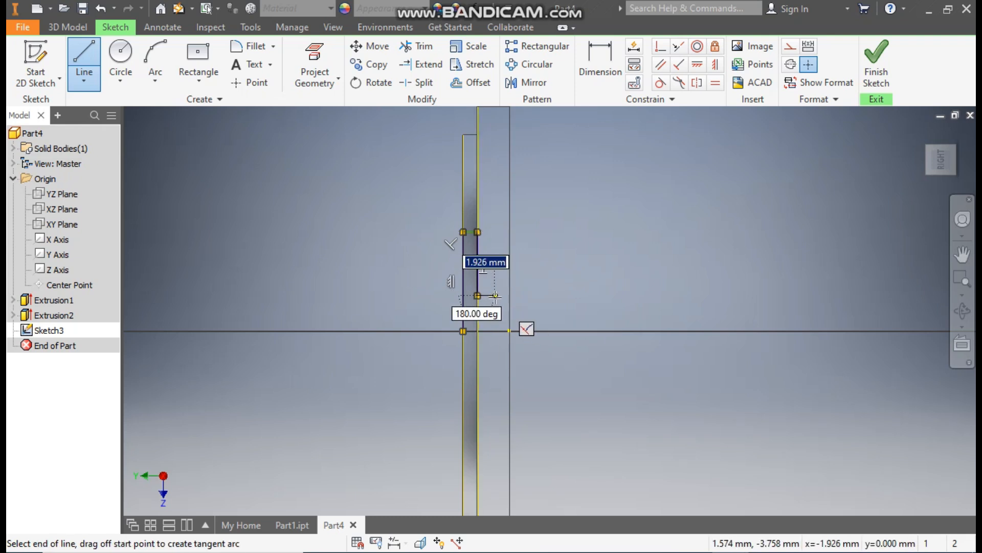
left_click(494, 295)
left_click(494, 232)
left_click(510, 232)
left_click(510, 331)
left_click(463, 332)
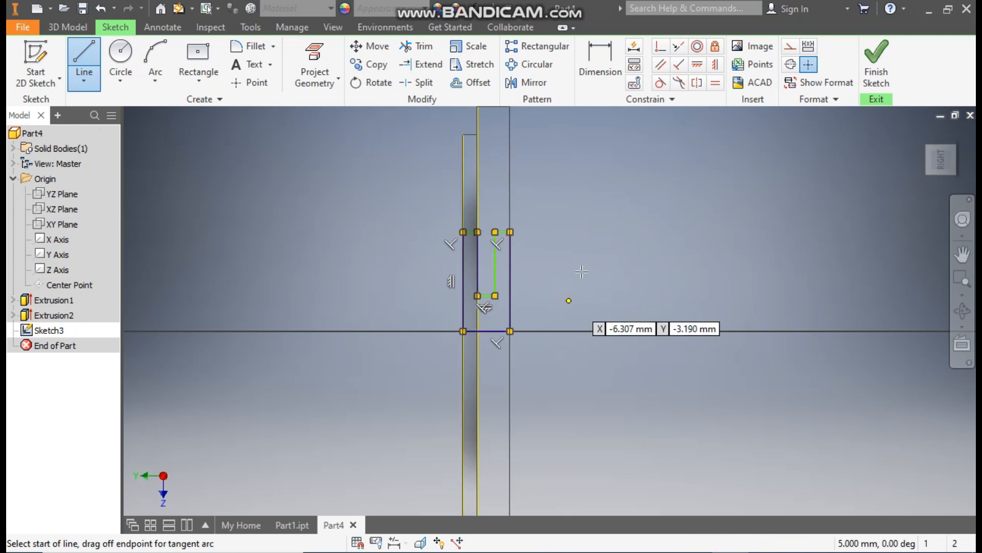
scroll(555, 263, "up", 3)
scroll(555, 266, "up", 1)
middle_click_drag(556, 266, 674, 240)
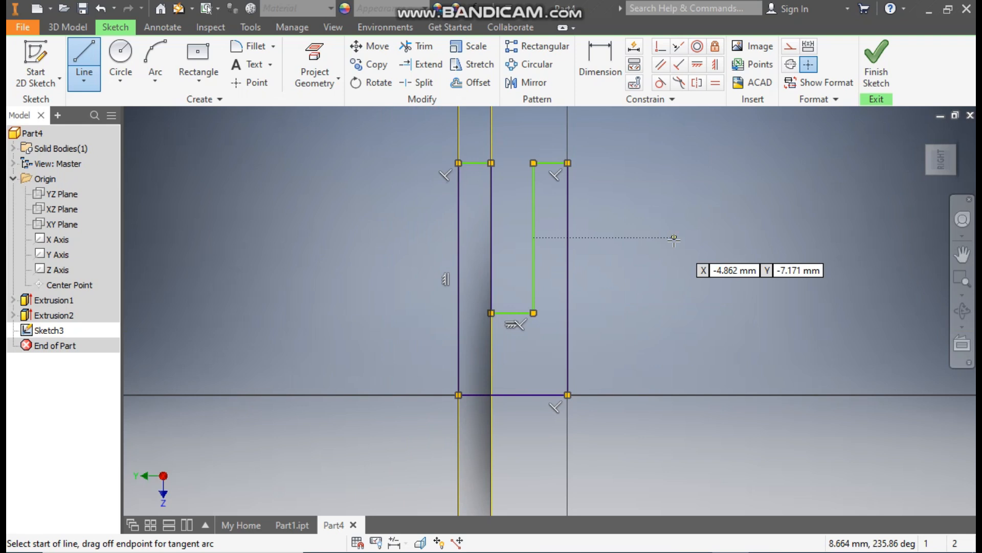
key("Escape")
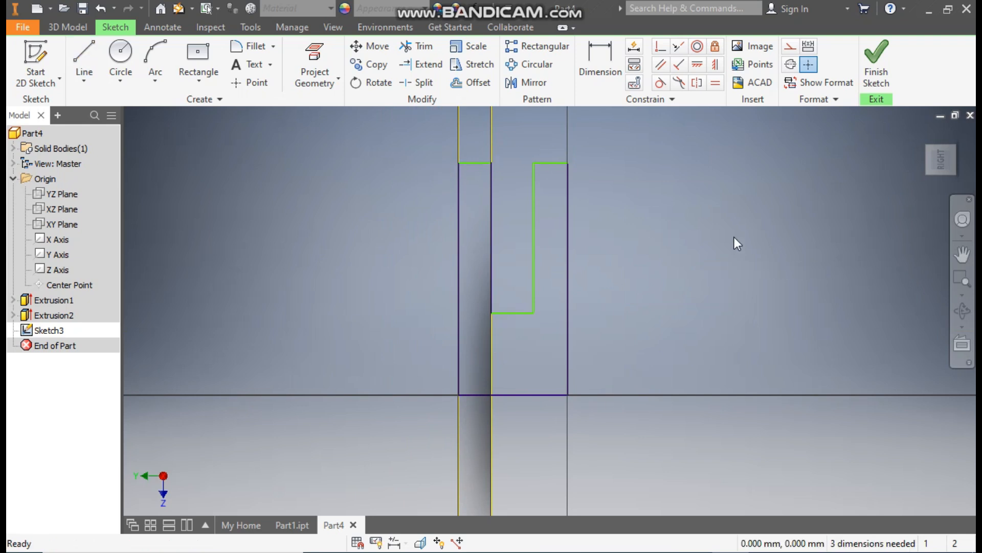
Step: Dimension the thickness of the profile arm at the plate's underside as 1.5 mm
left_click(606, 73)
left_click(474, 163)
left_click(481, 183)
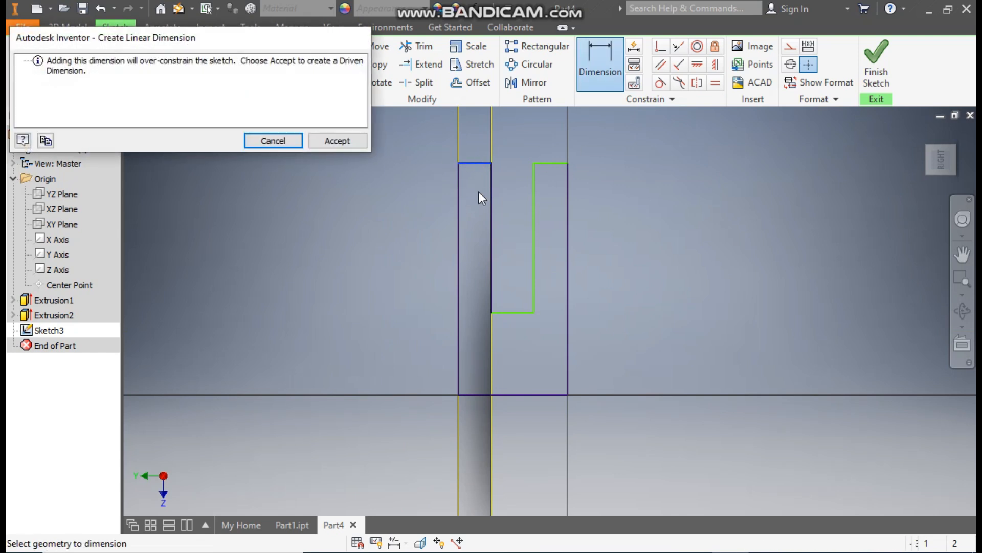
left_click(277, 139)
left_click(556, 186)
type("1.5")
key("Return")
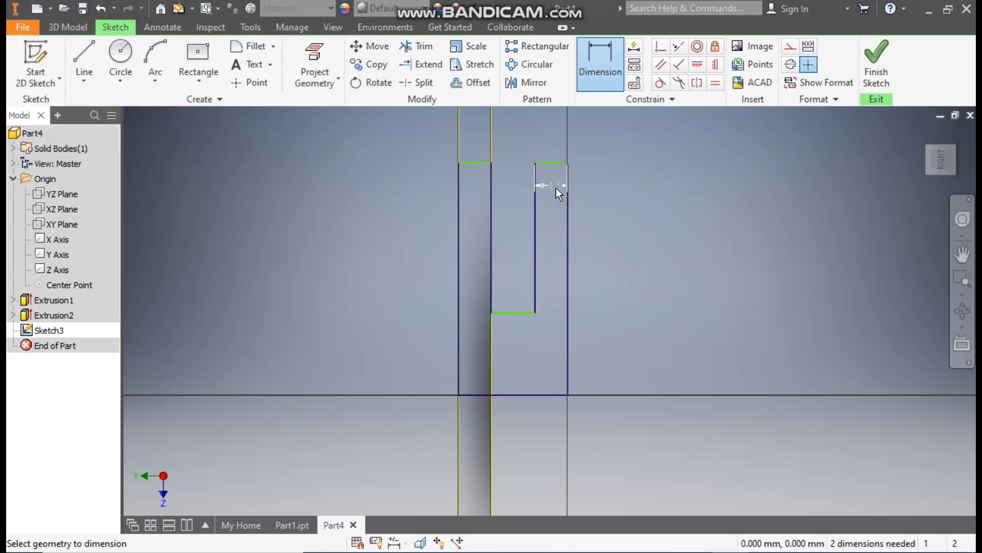
Step: Dimension the distance from the end of the disc-side arm to the profile edge on the Y axis as 19 mm
left_click(474, 164)
left_click(476, 394)
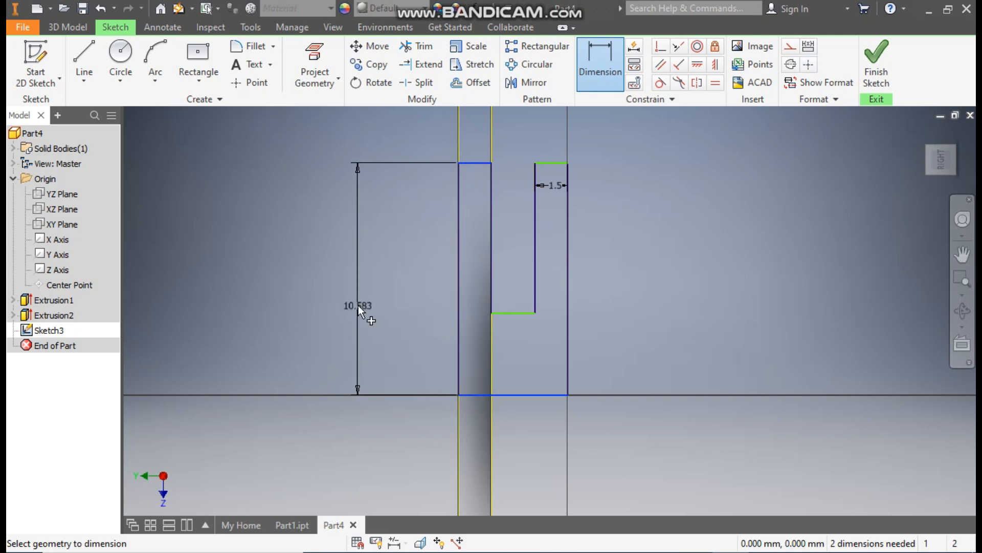
left_click(358, 305)
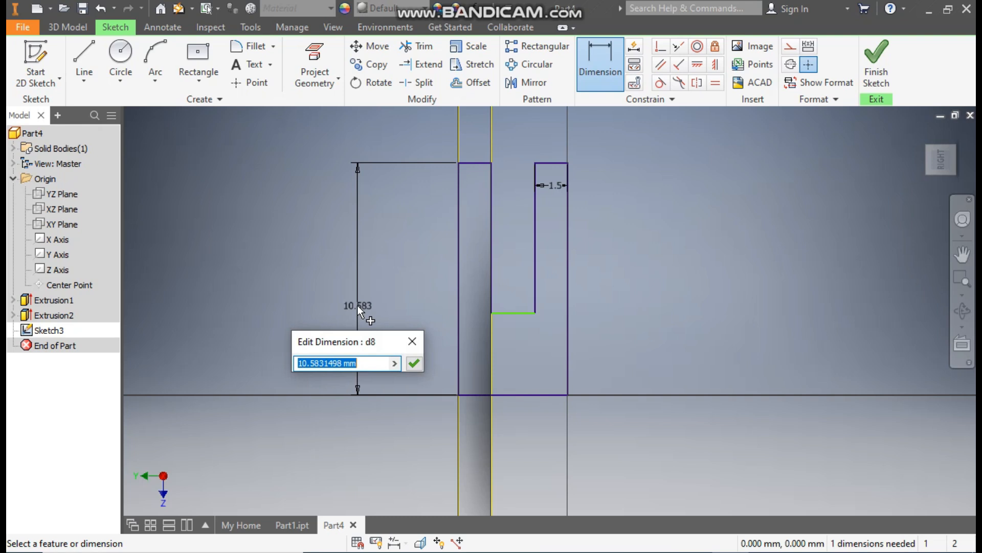
type("19")
key("Return")
middle_click_drag(543, 210, 543, 321)
scroll(545, 321, "up", 3)
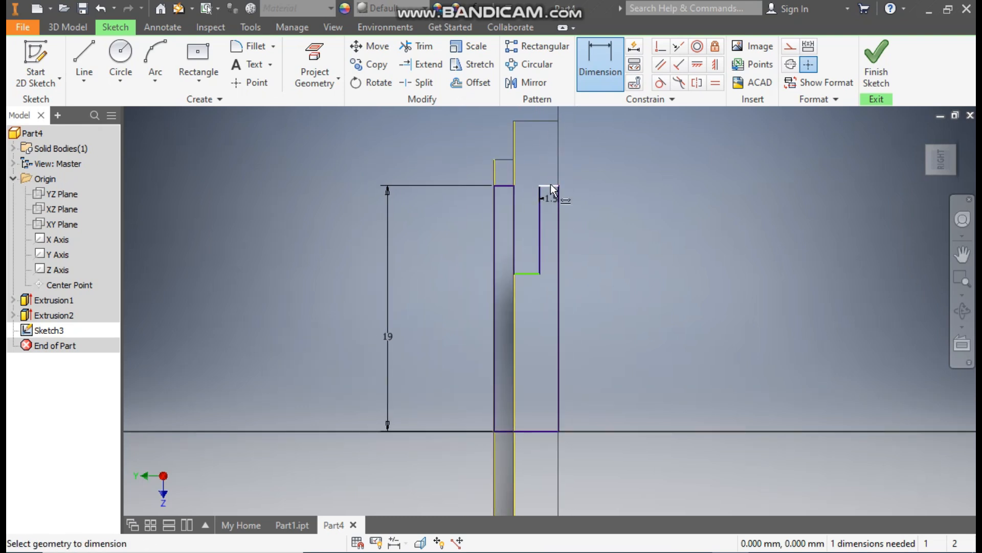
left_click(548, 185)
left_click(542, 431)
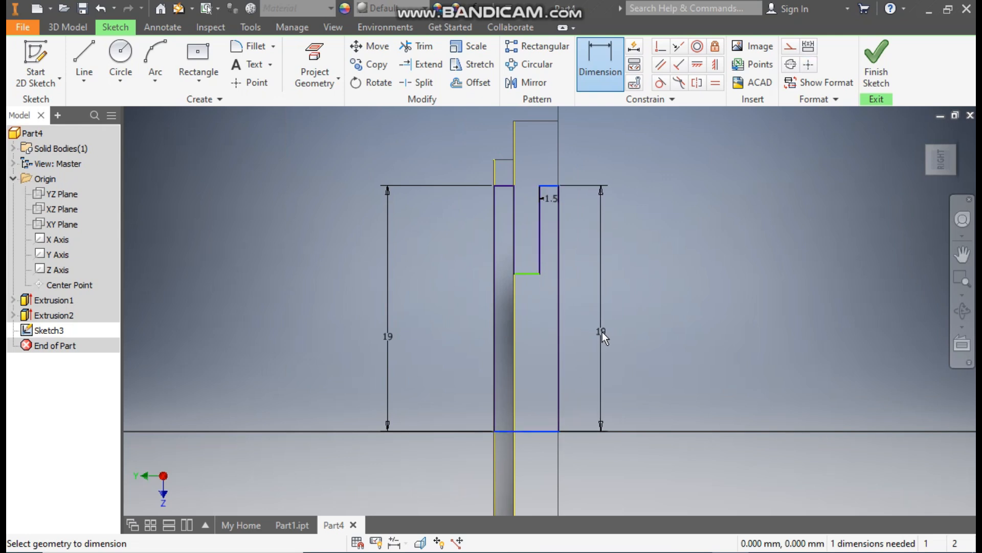
key("Escape")
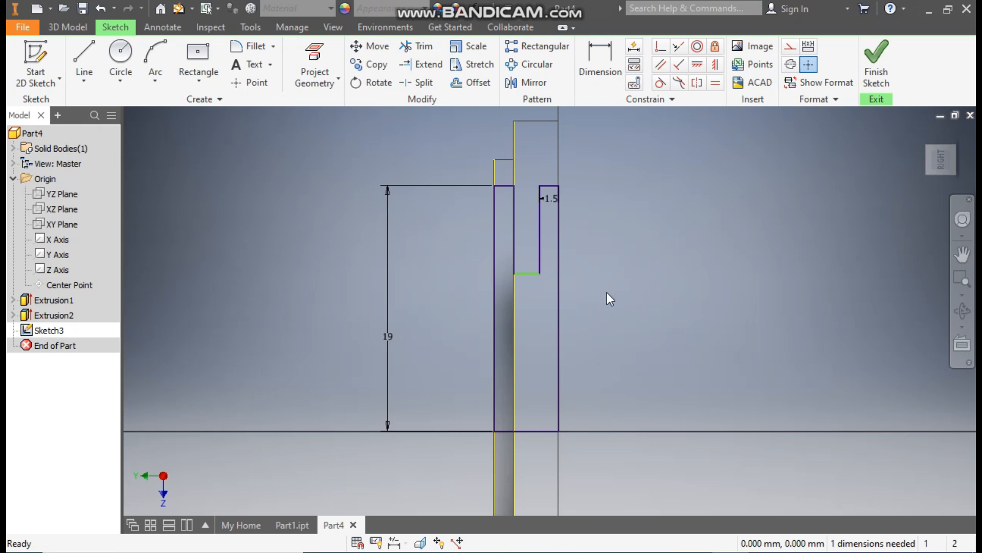
Step: Dimension the distance from the slot floor to the profile edge on the Y axis as 6 mm and finish the sketch
left_click(598, 63)
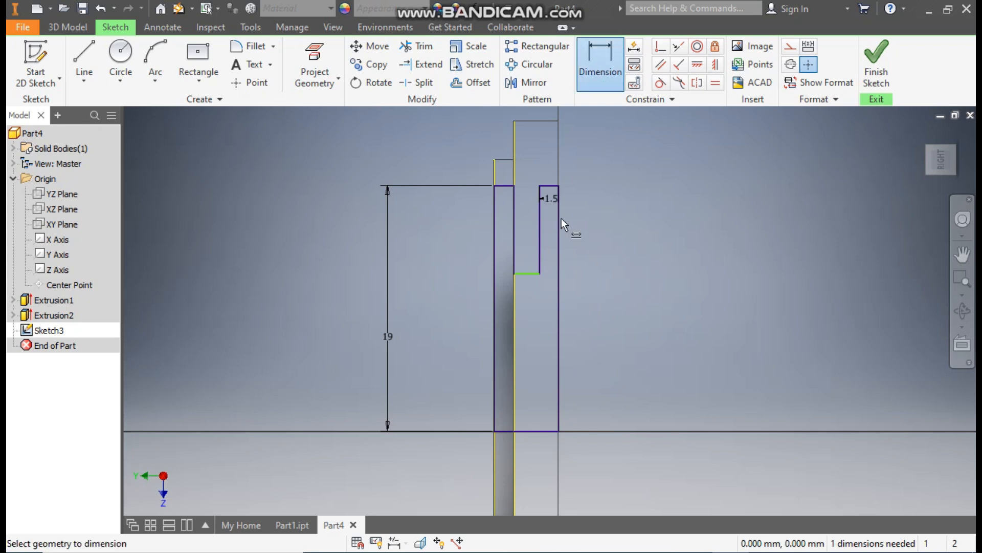
left_click(529, 274)
left_click(536, 429)
left_click(536, 395)
type("6")
key("Return")
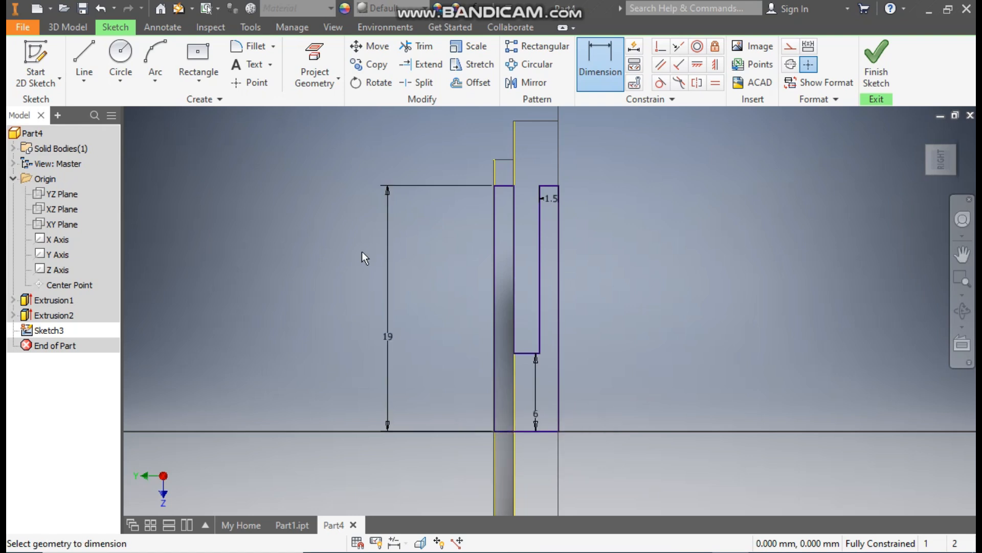
key("Escape")
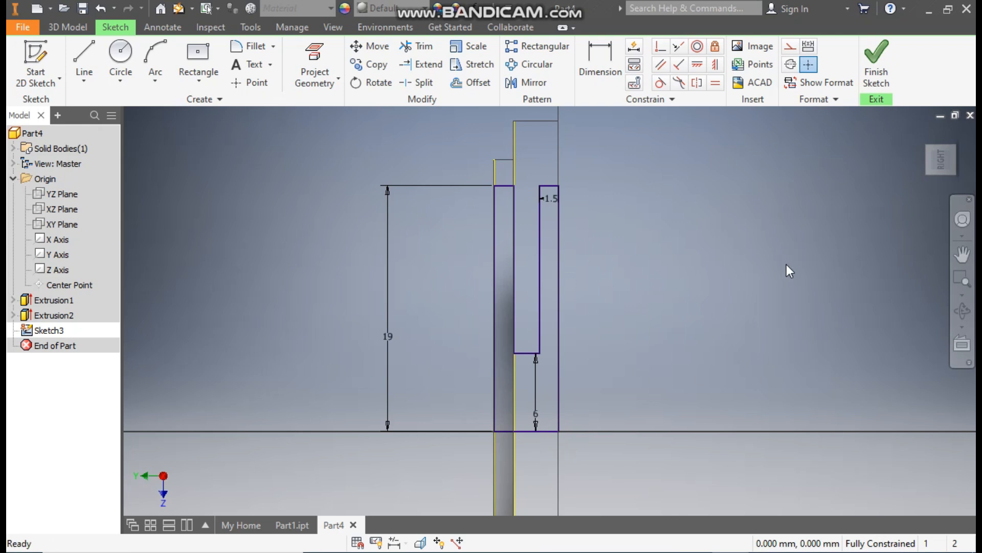
left_click(876, 60)
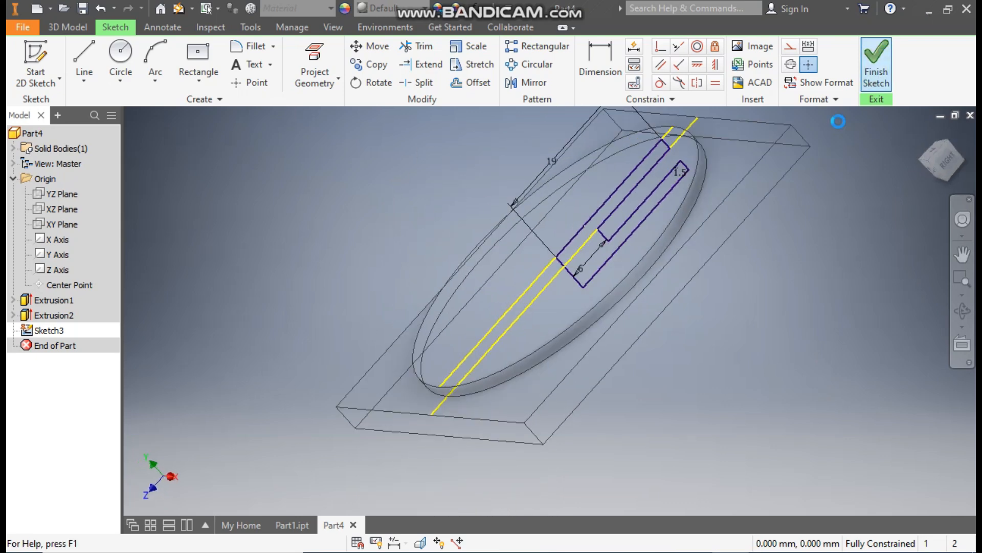
Step: Revolve the U-shaped profile fully around its edge on the Y axis as a cut through the disc and plate
scroll(747, 287, "down", 4)
middle_click_drag(717, 287, 677, 316)
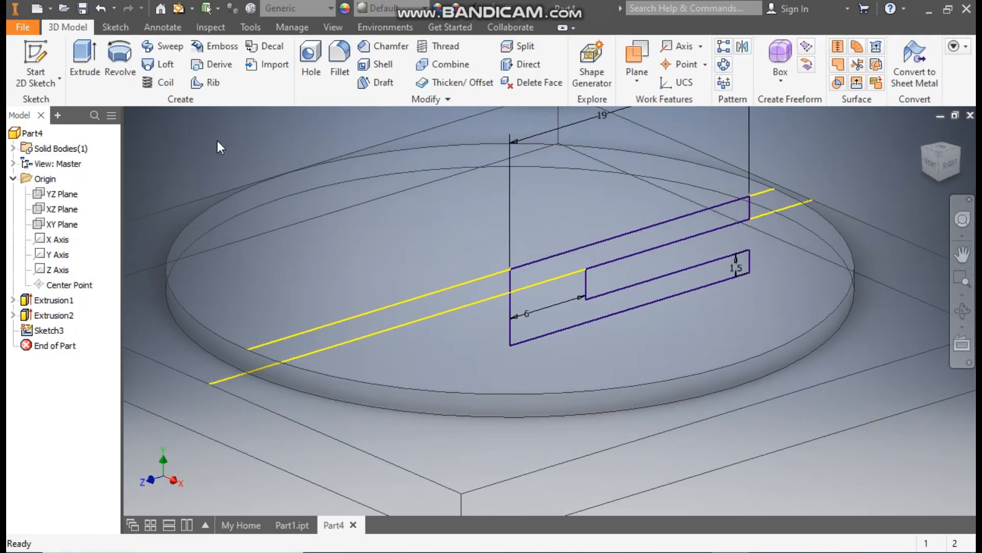
left_click(124, 71)
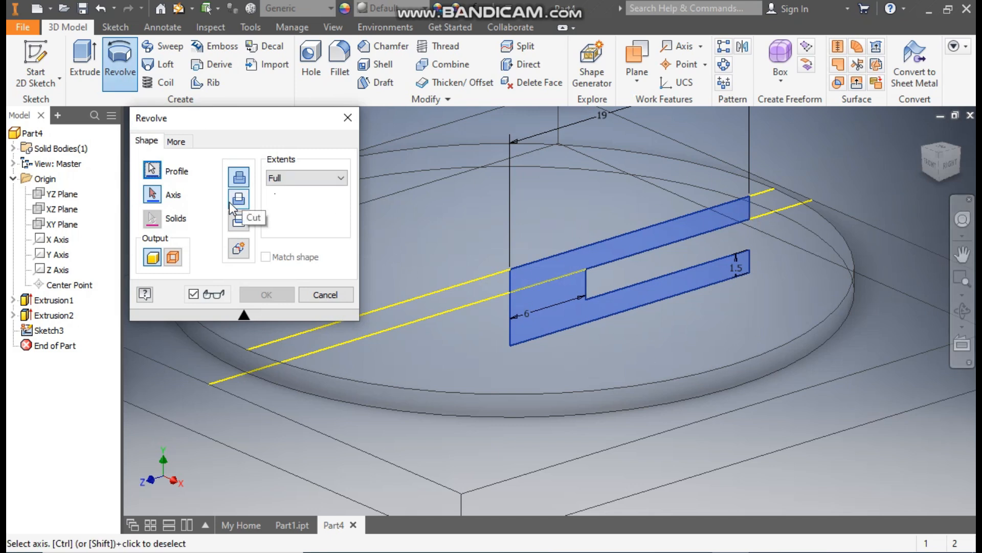
left_click(239, 200)
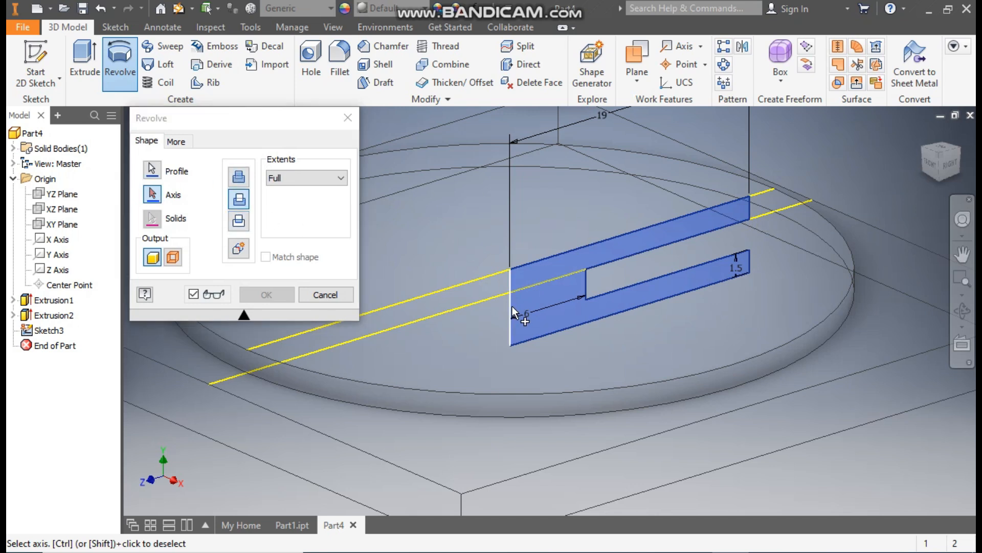
left_click(511, 307)
middle_click_drag(699, 244, 746, 219)
scroll(706, 250, "up", 2)
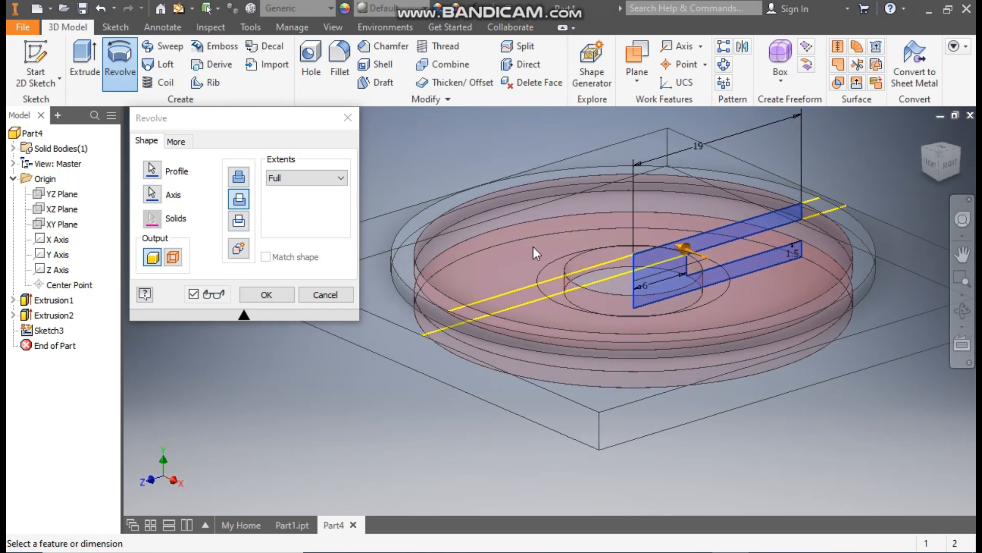
left_click(284, 294)
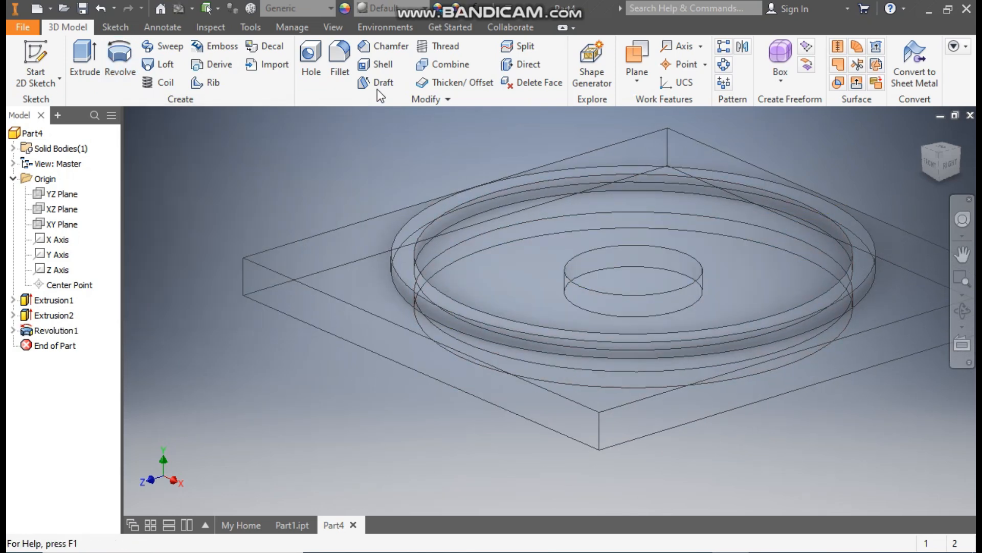
Step: Change the model's visual style to Shaded with Edges and check the revolved cut from below and above
left_click(333, 27)
left_click(189, 76)
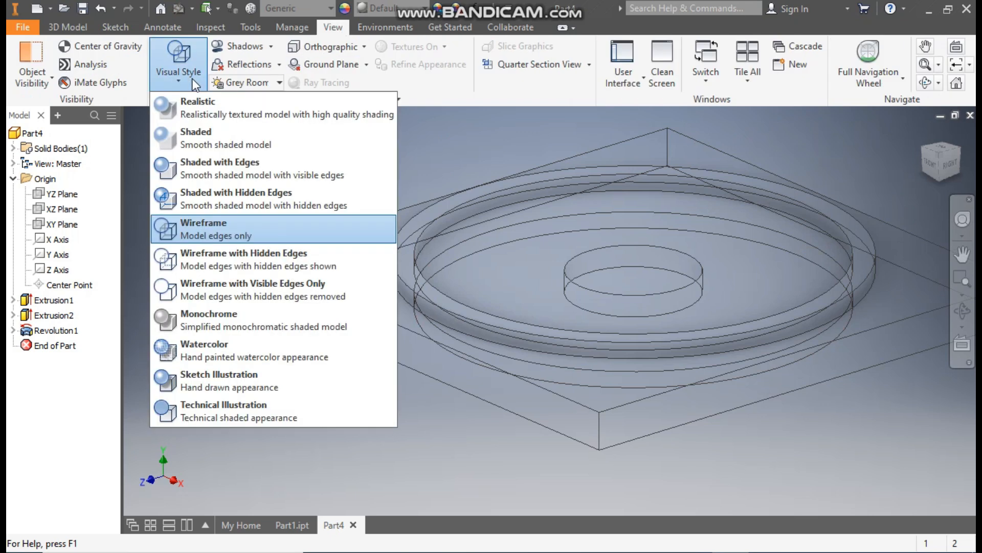
left_click(231, 177)
middle_click_drag(798, 221, 730, 250)
left_click(941, 183)
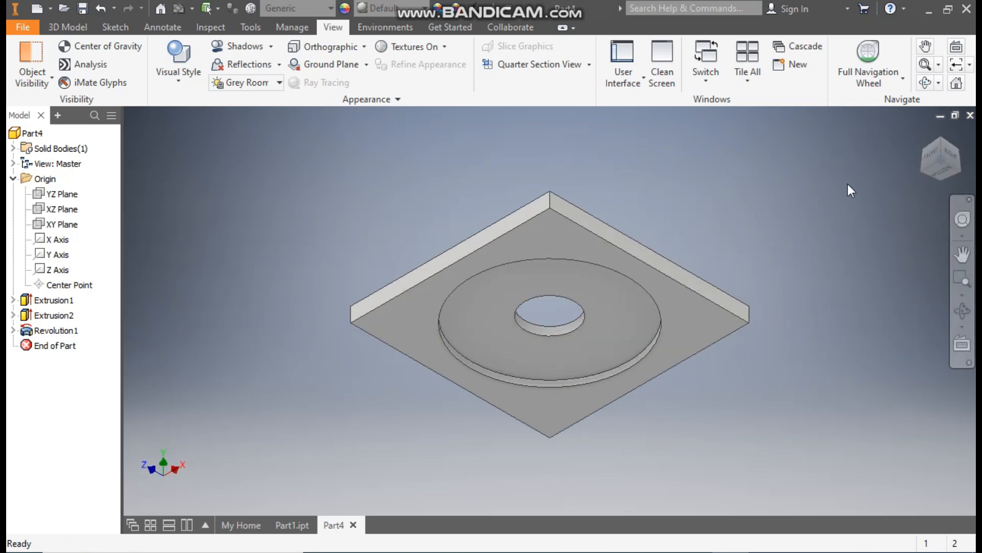
left_click(938, 137)
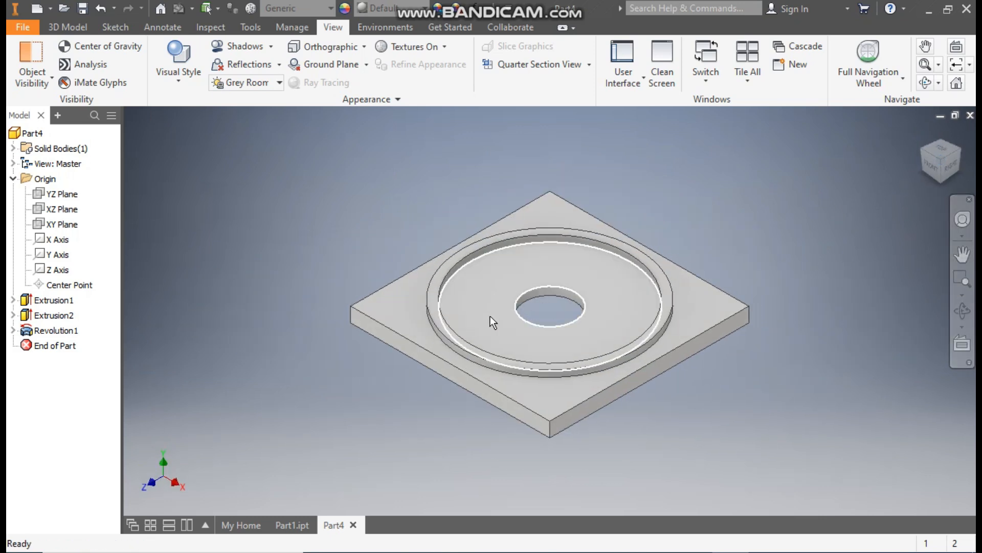
middle_click_drag(770, 213, 808, 207)
scroll(809, 209, "down", 2)
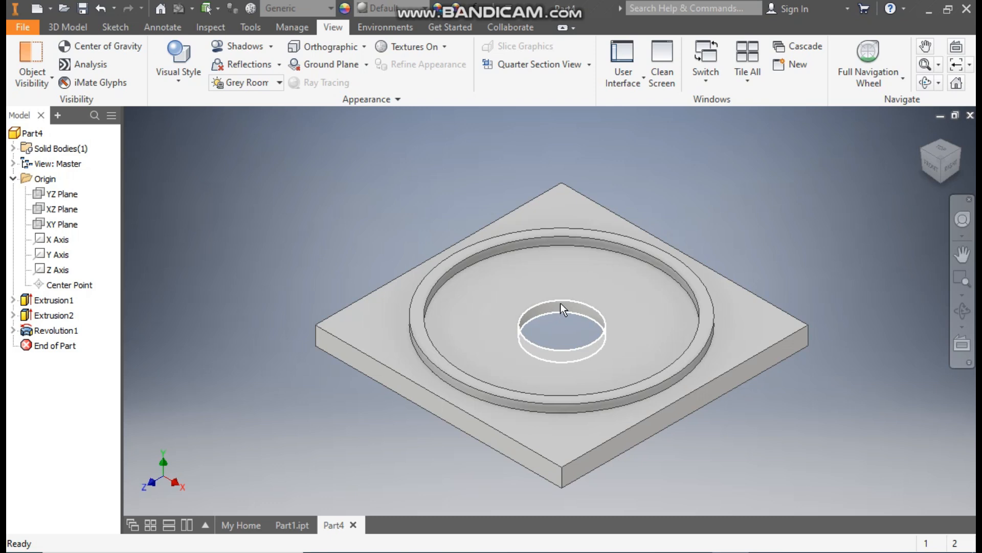
Step: Start a sketch on the plate's top face outside the disc and draw a 28 mm diameter construction circle centred on the origin
left_click(72, 25)
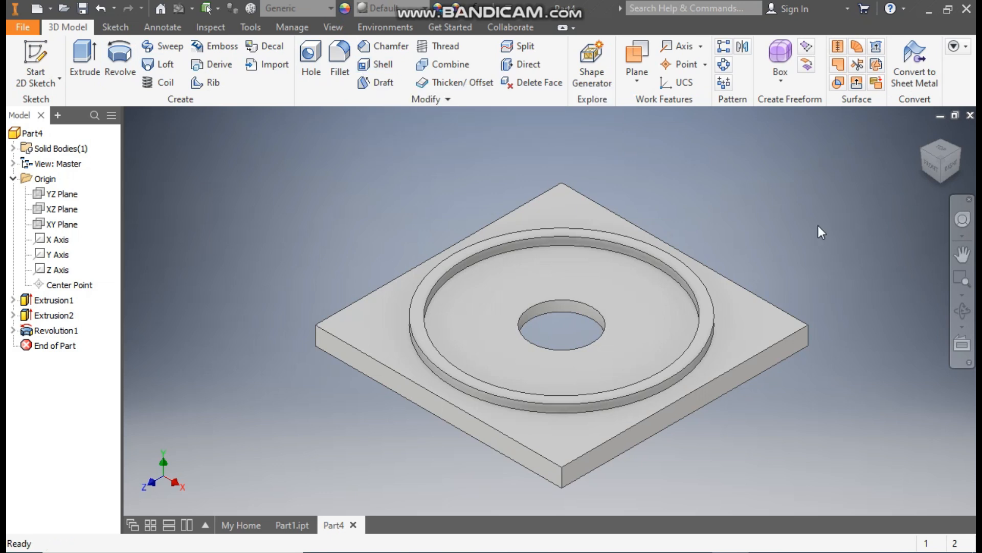
left_click(563, 213)
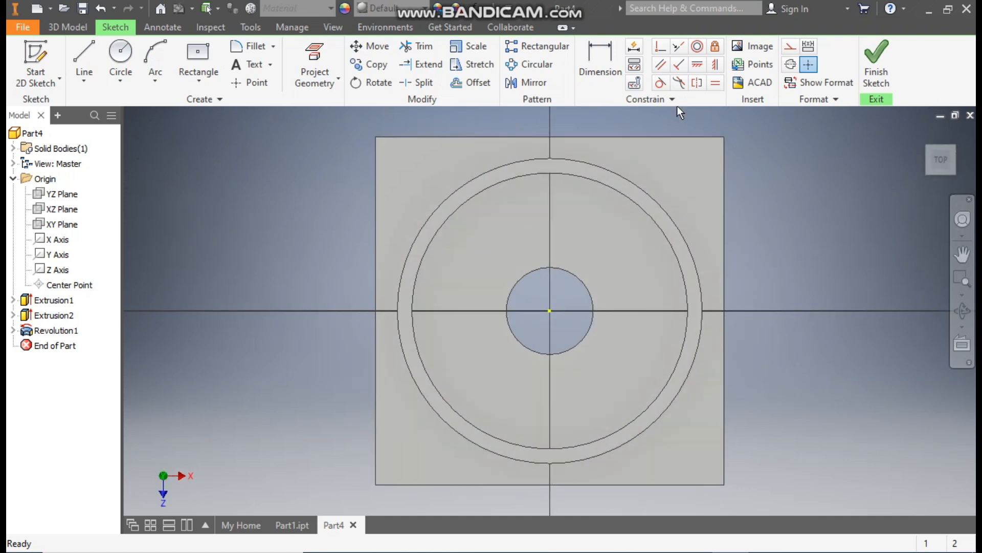
left_click(118, 54)
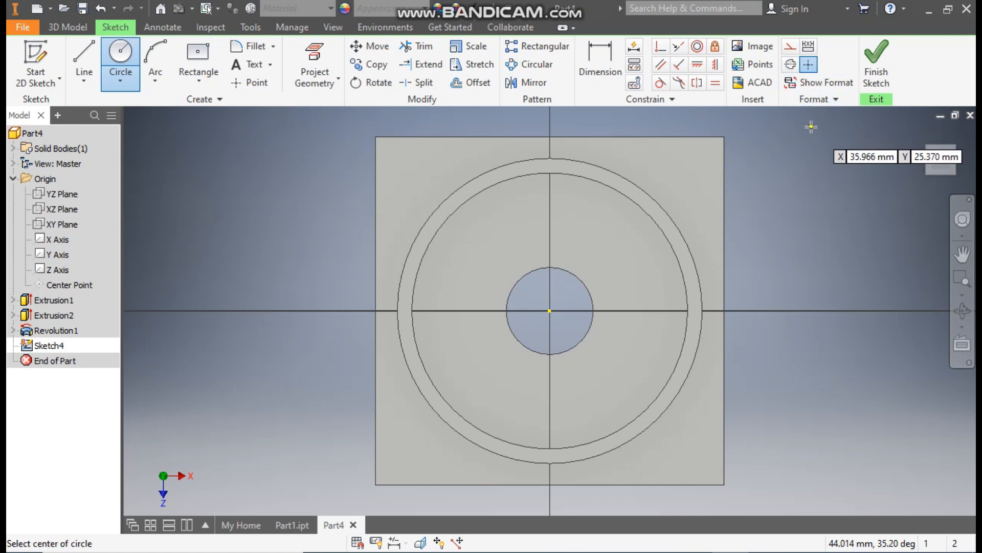
left_click(790, 48)
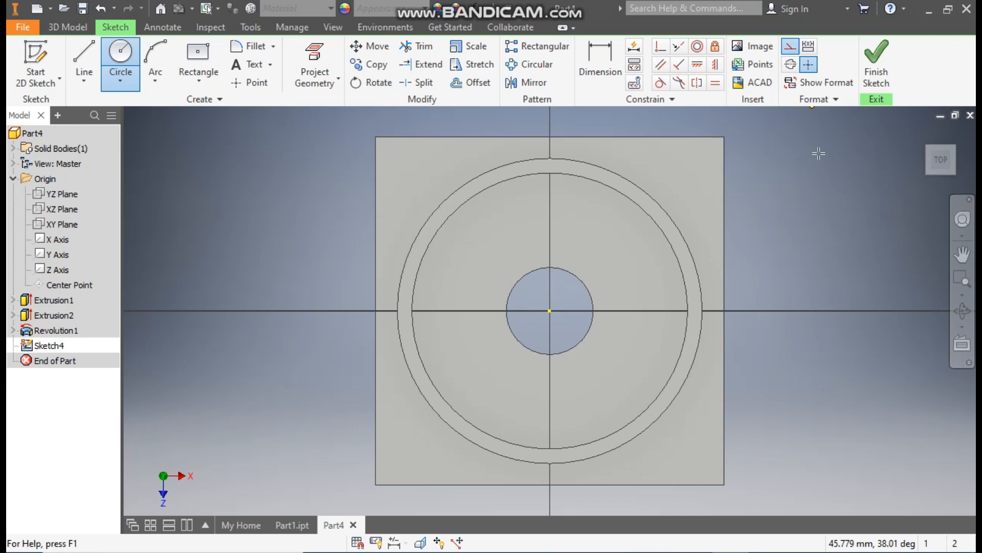
left_click(550, 311)
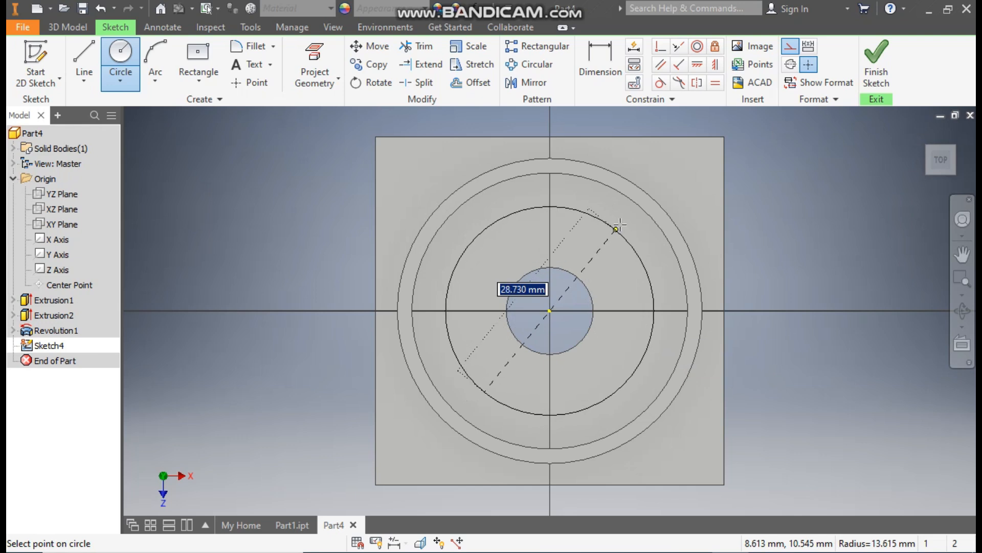
type("28")
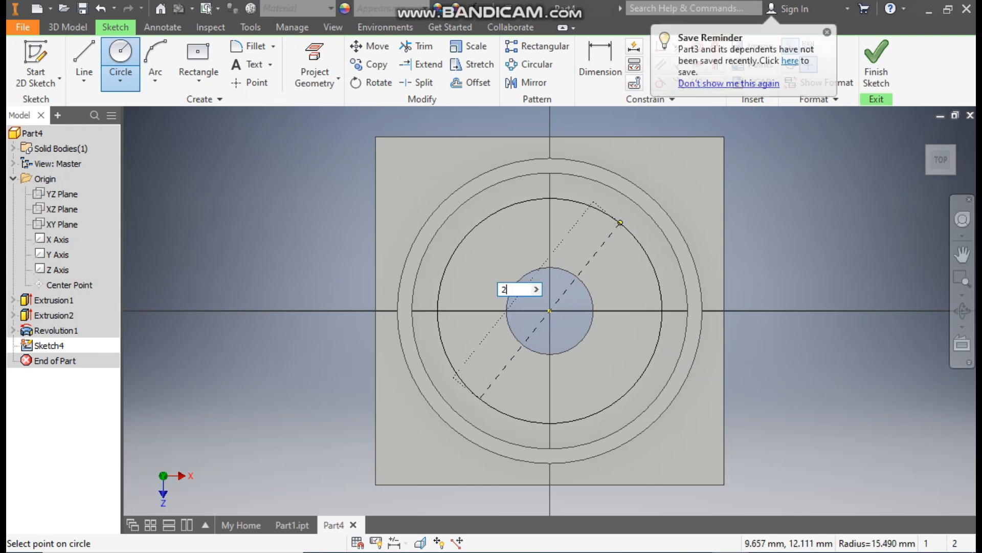
key("Return")
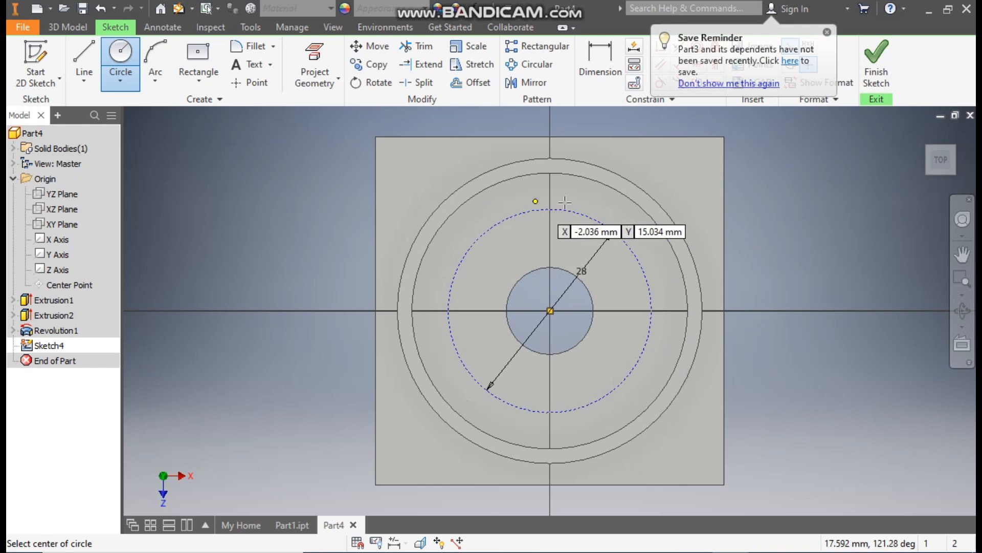
Step: Draw a second construction circle, 48 mm in diameter, concentric with the 28 mm circle
left_click(550, 311)
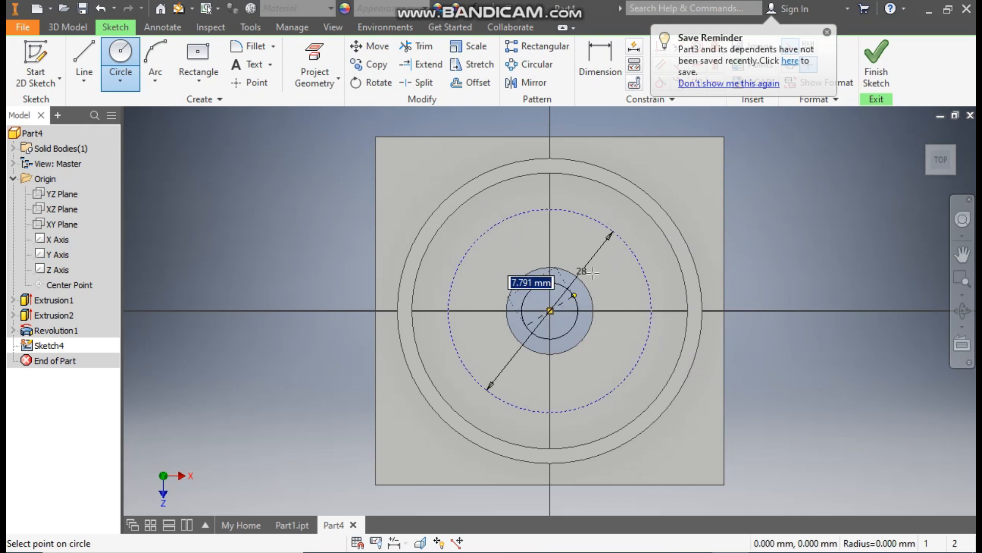
type("48")
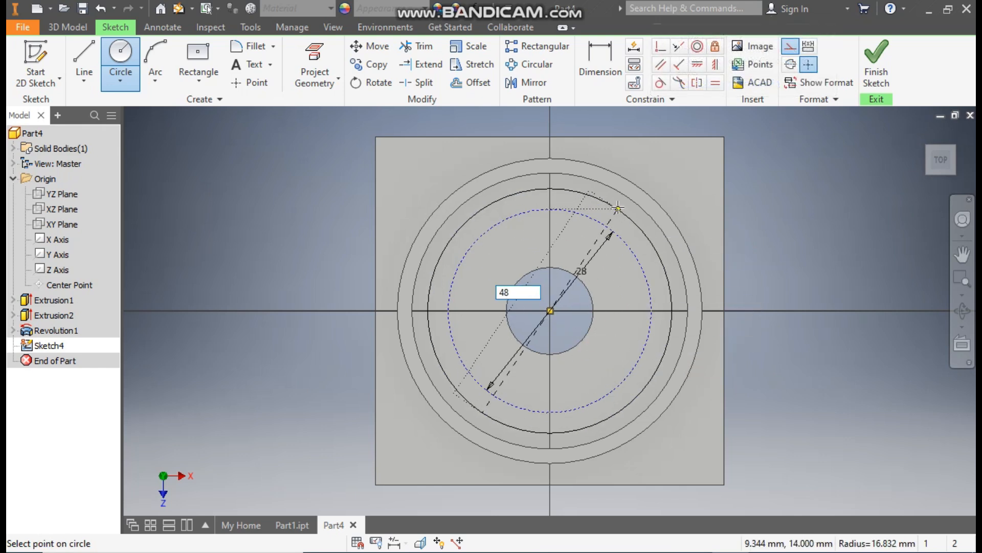
key("Return")
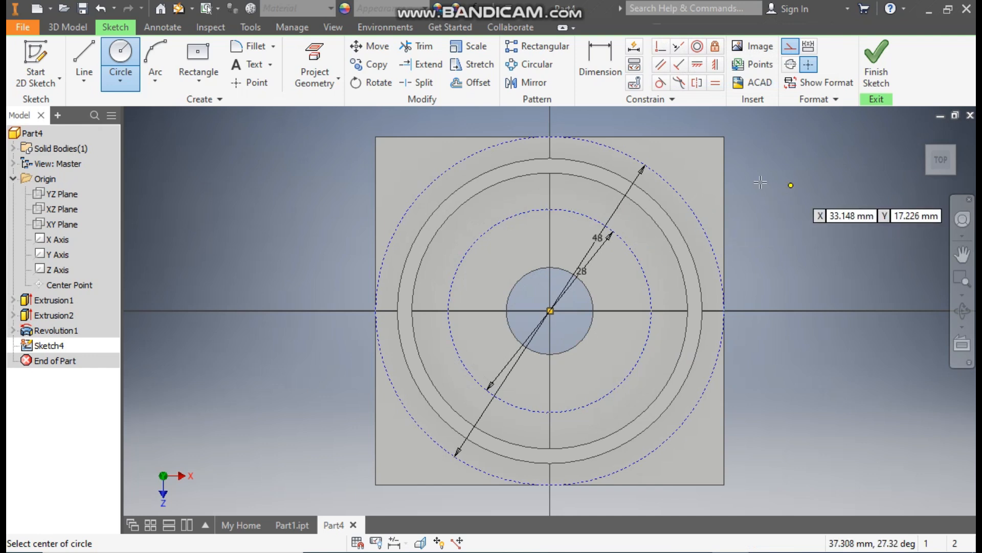
Step: Draw a vertical construction line from the centre up to the 48 mm circle and a diagonal one to the upper right through the 28 mm circle
left_click(80, 54)
left_click(550, 311)
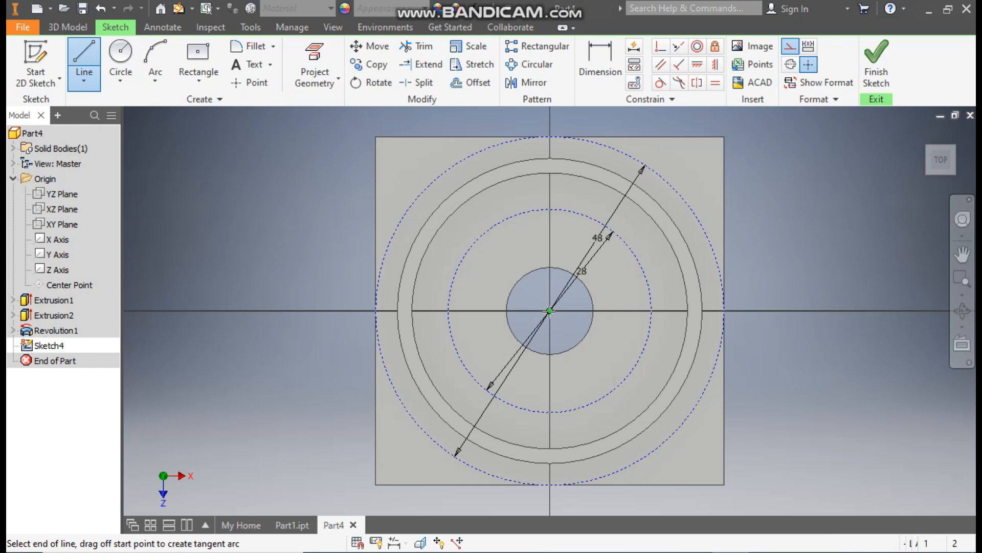
double_click(550, 136)
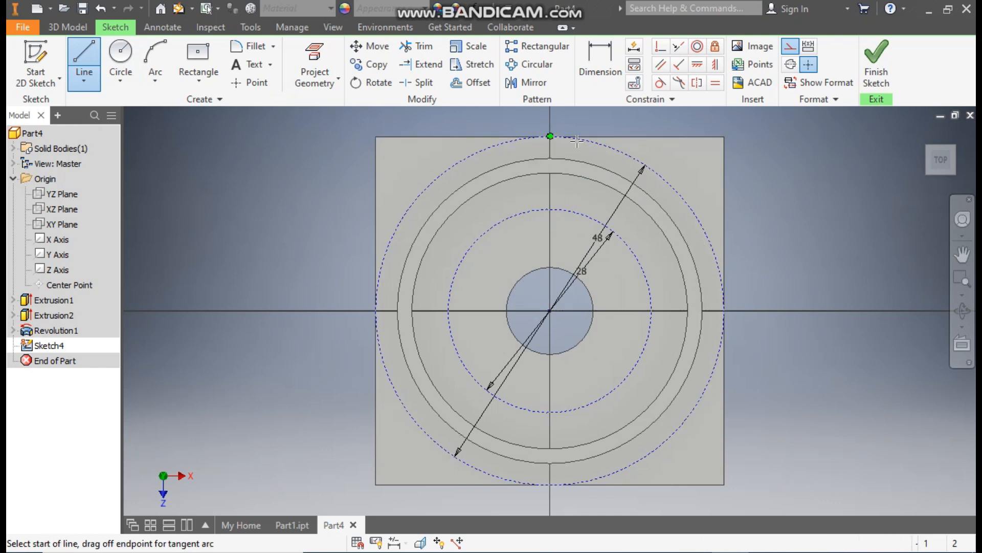
left_click(550, 311)
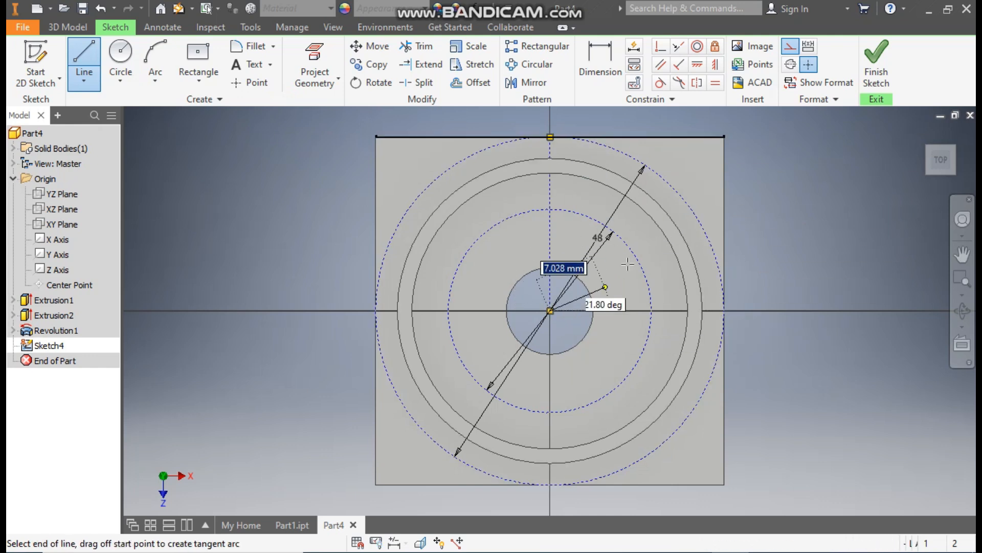
double_click(625, 244)
left_click(625, 243)
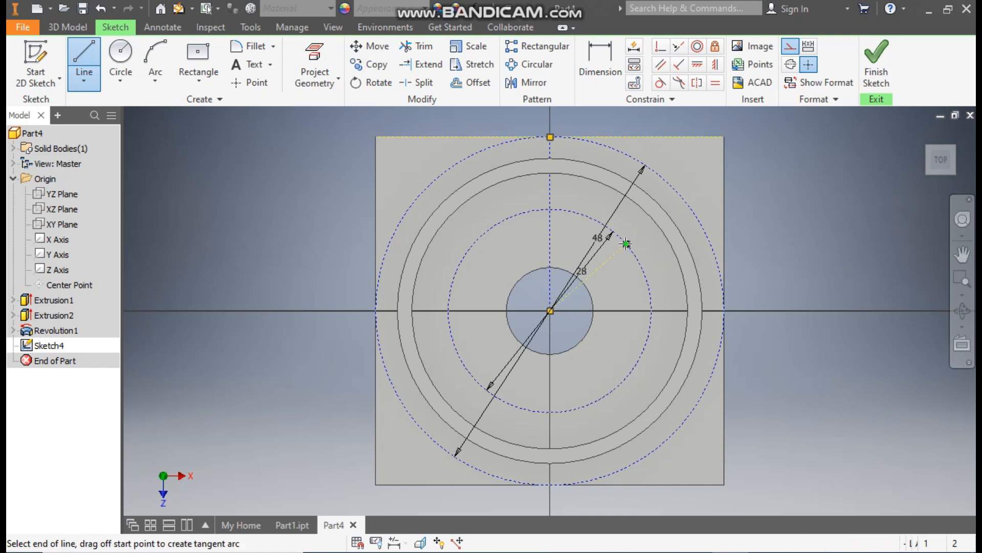
double_click(681, 196)
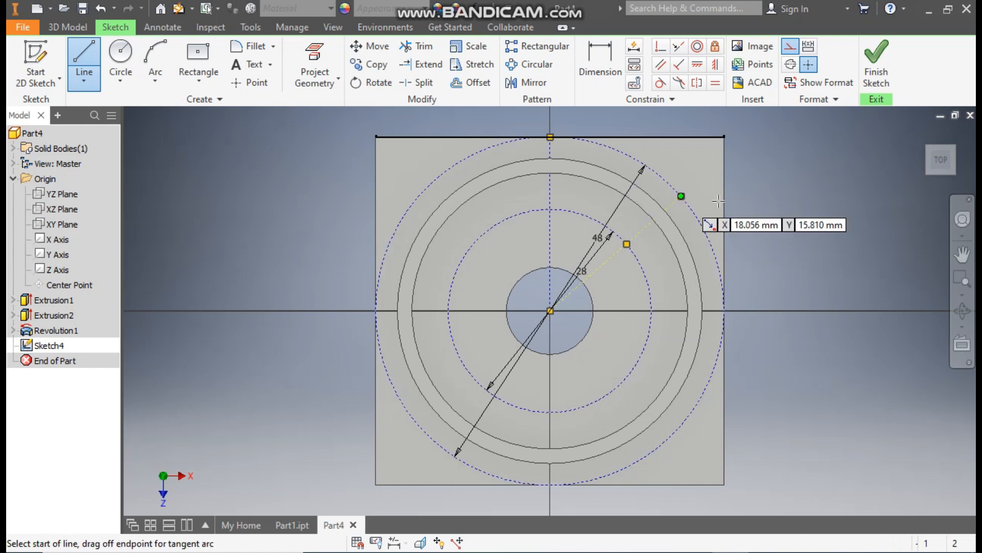
Step: Dimension the angle between the vertical and diagonal construction lines as 45 degrees
left_click(613, 63)
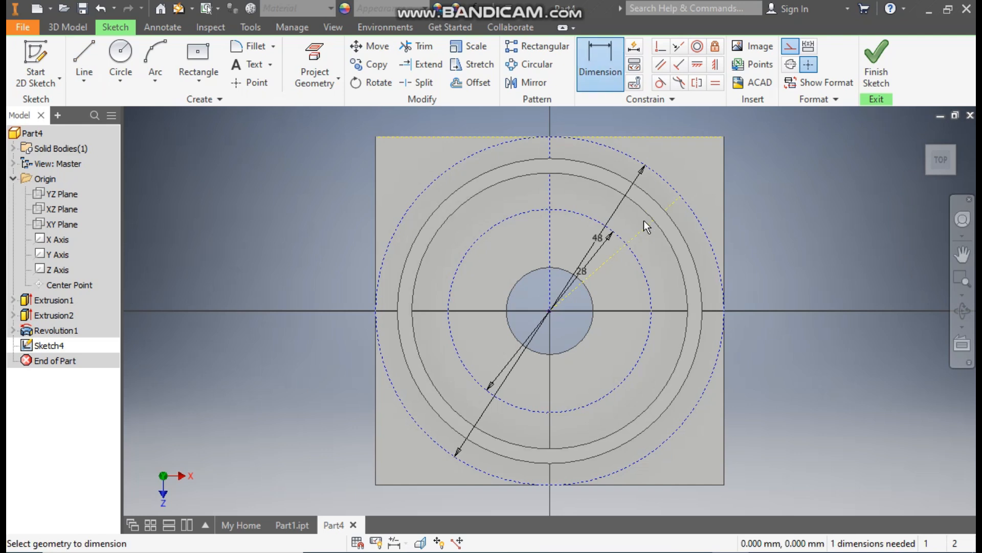
left_click(638, 233)
left_click(550, 198)
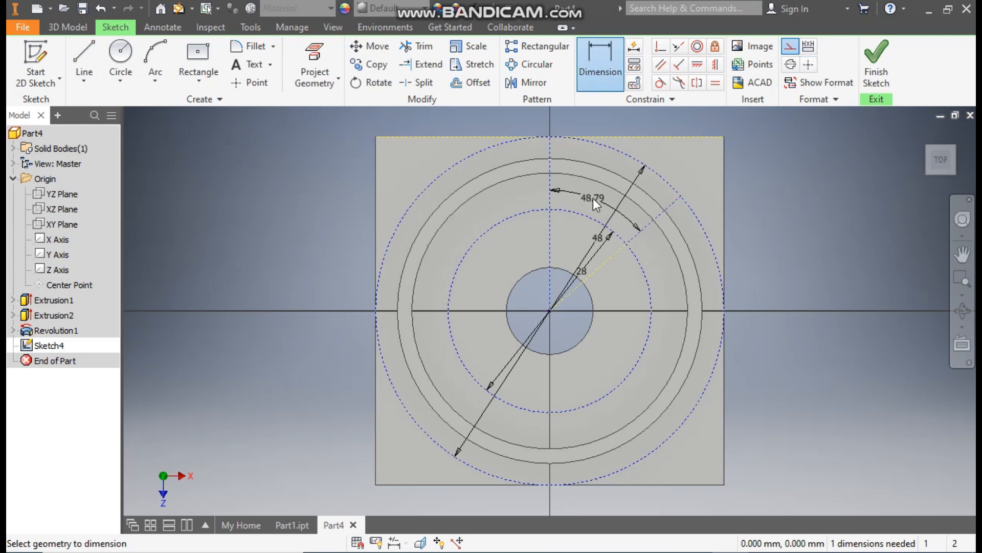
left_click(593, 198)
type("45")
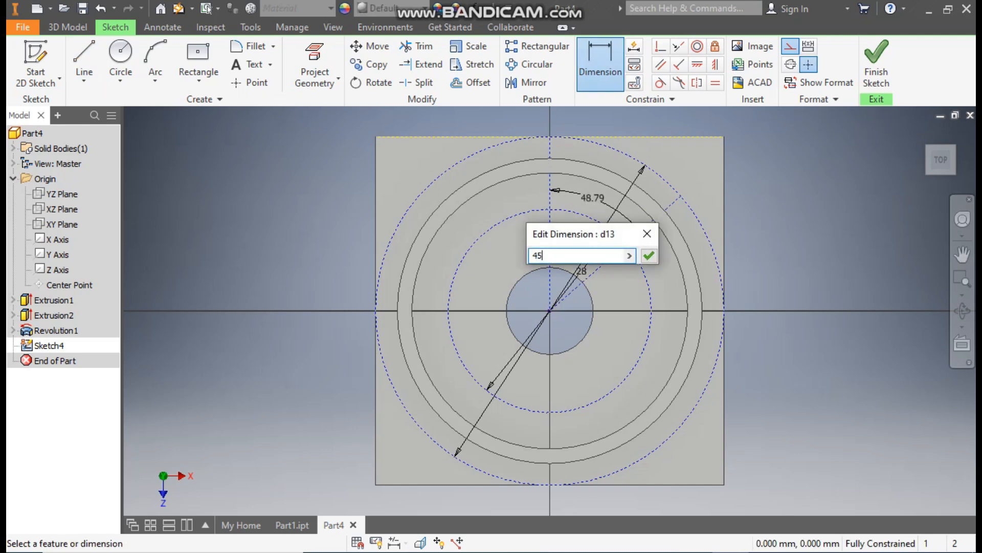
key("Return")
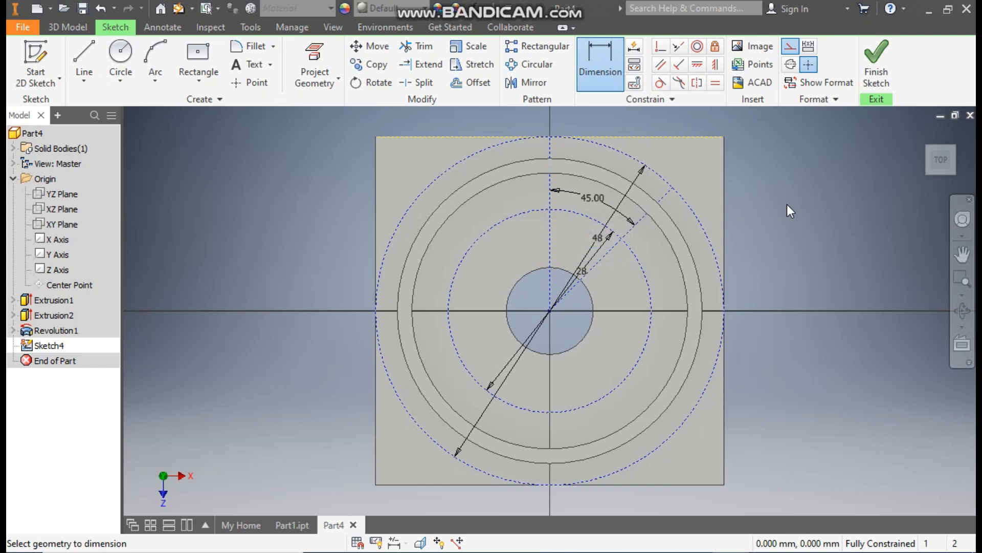
key("Escape")
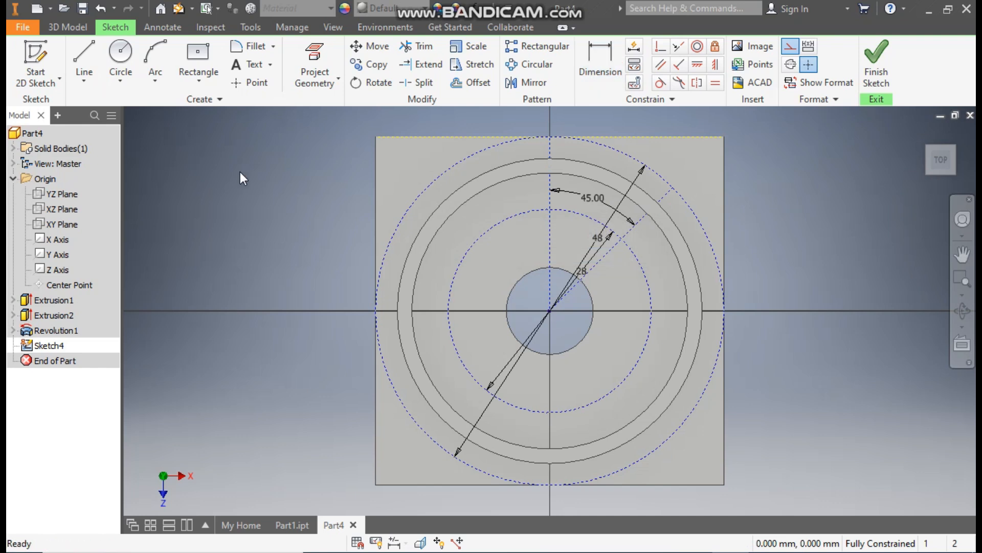
Step: Place sketch points where the diagonal construction line crosses the 28 mm and 48 mm circles
left_click(256, 81)
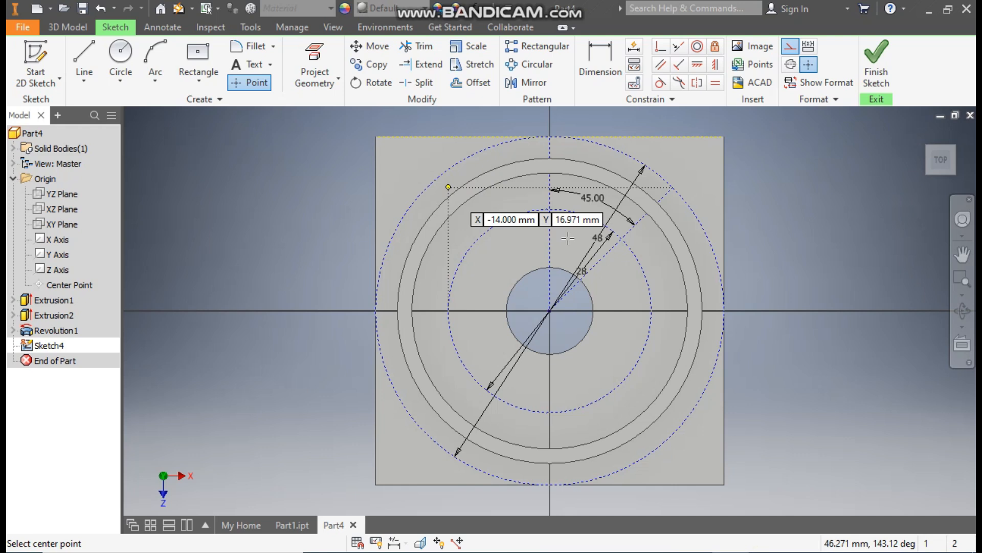
left_click(622, 239)
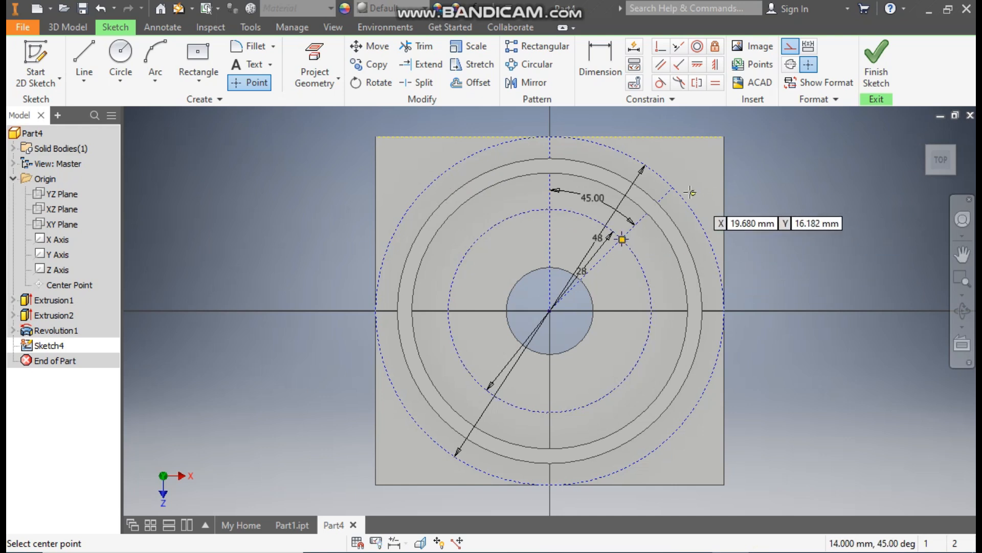
left_click(673, 188)
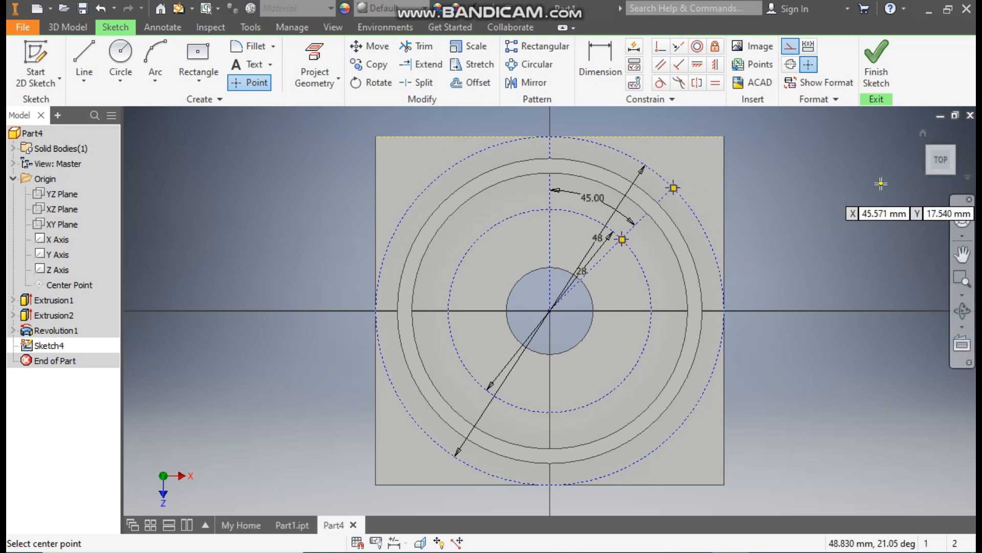
key("Escape")
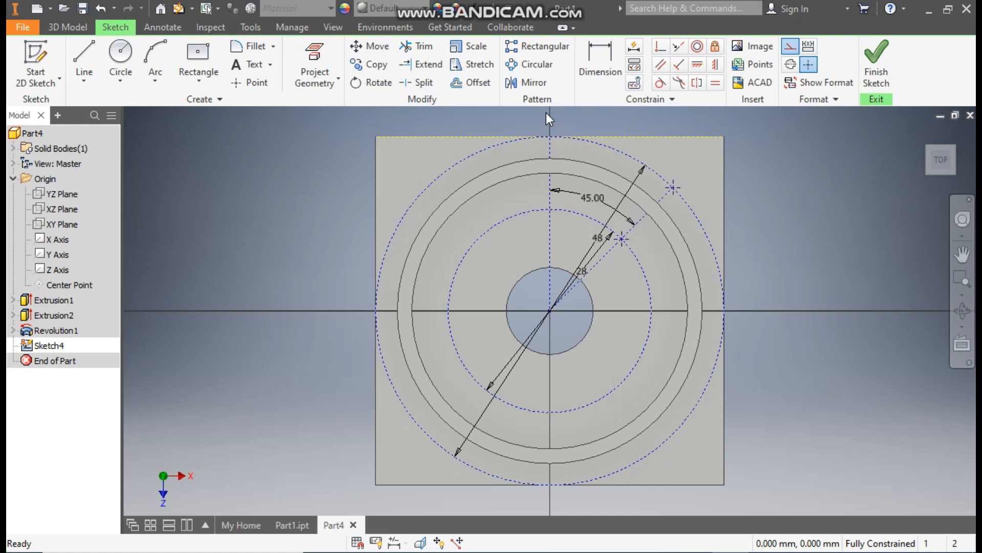
Step: Circular-pattern both sketch points as 4 instances over 360 degrees around the centre of the construction circles and finish the sketch
left_click(533, 66)
left_click(623, 240)
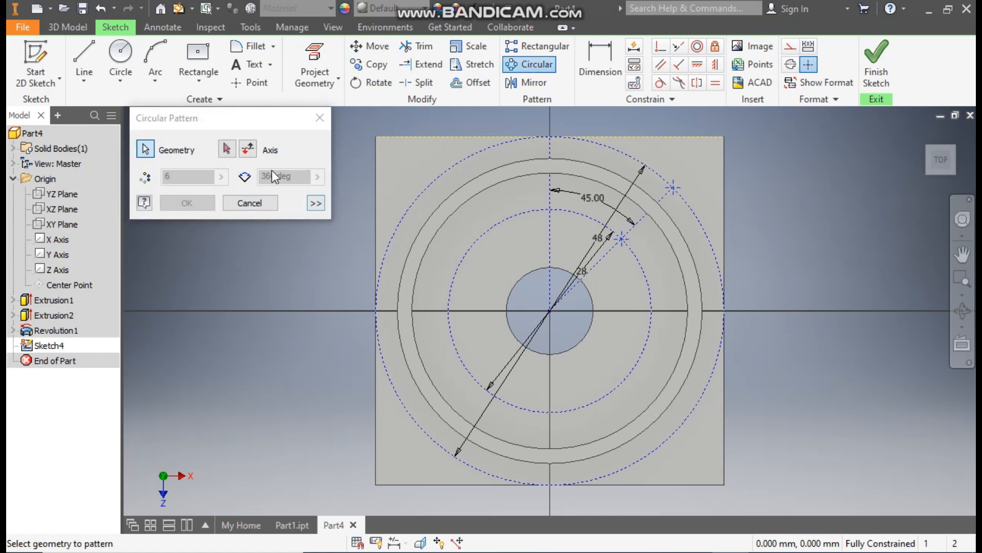
left_click(227, 149)
left_click(609, 144)
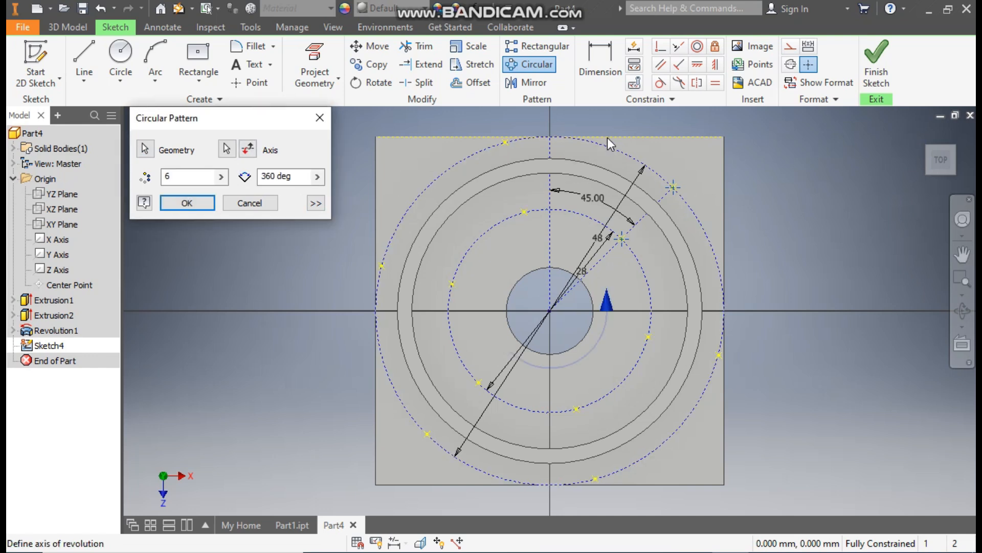
left_click_drag(175, 177, 145, 180)
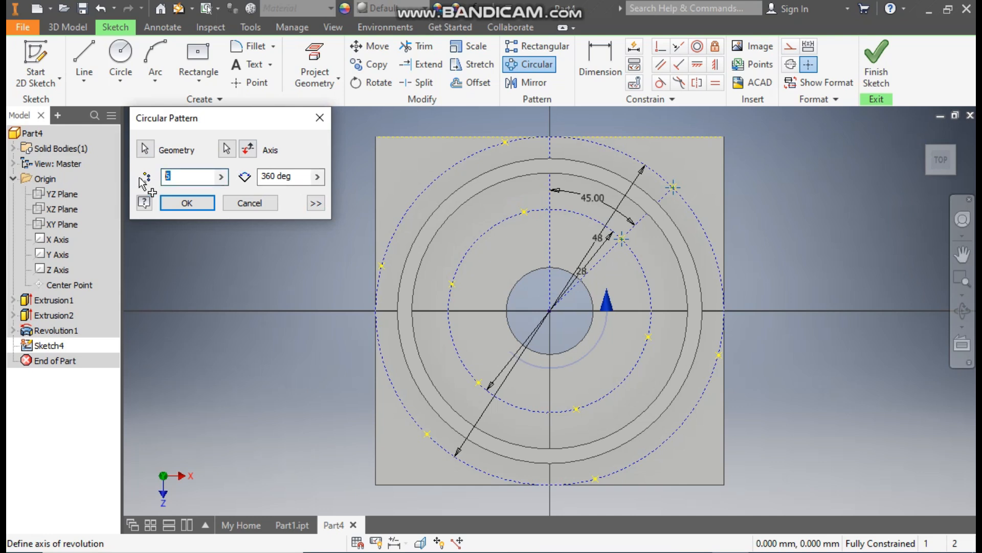
type("4")
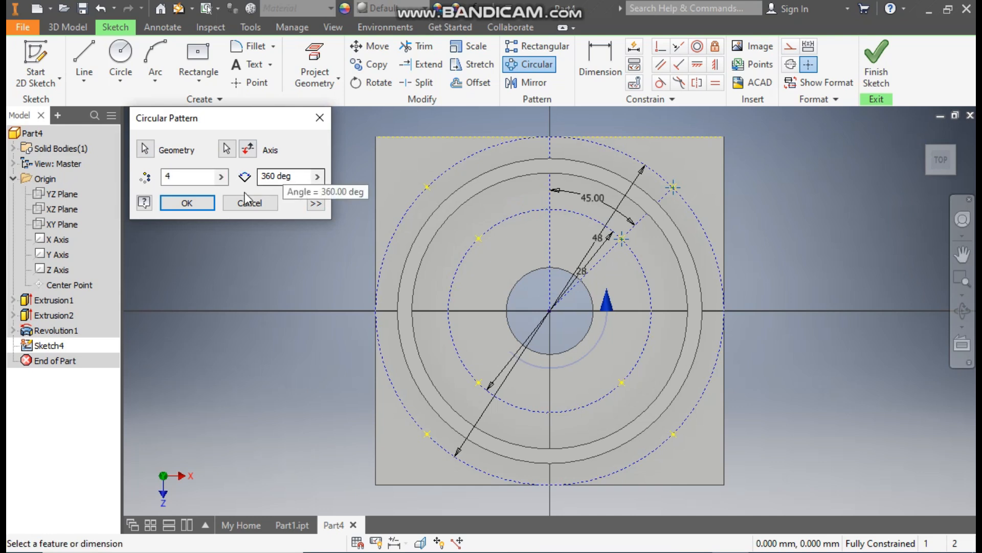
left_click(180, 204)
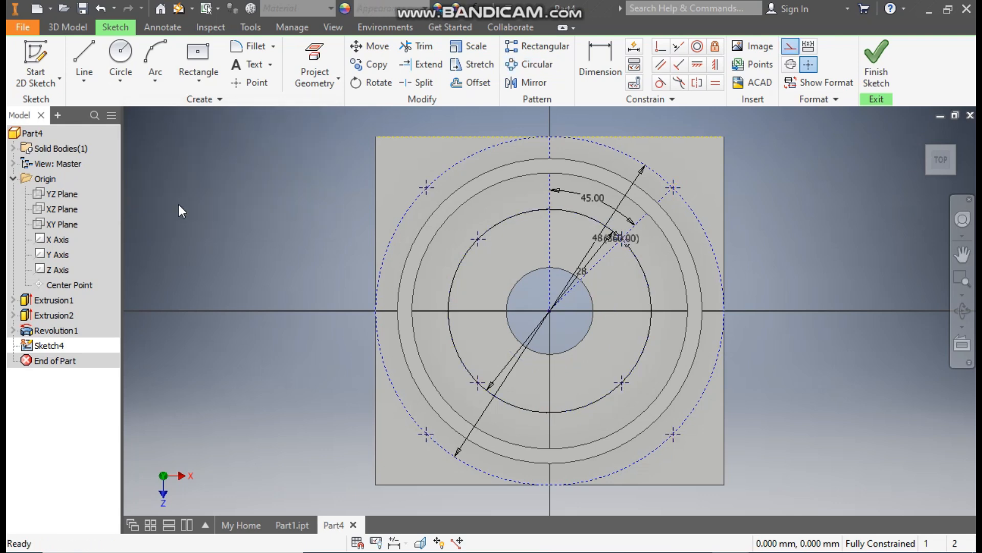
left_click(864, 60)
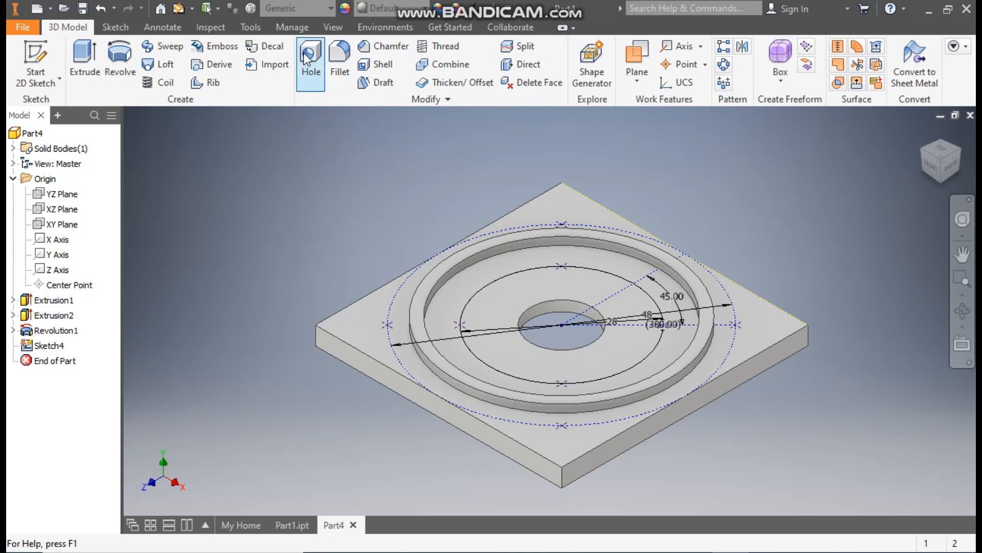
Step: Start a Hole feature, clear the preselected positions, and place it on the four sketch points of the 28 mm circle
left_click(309, 57)
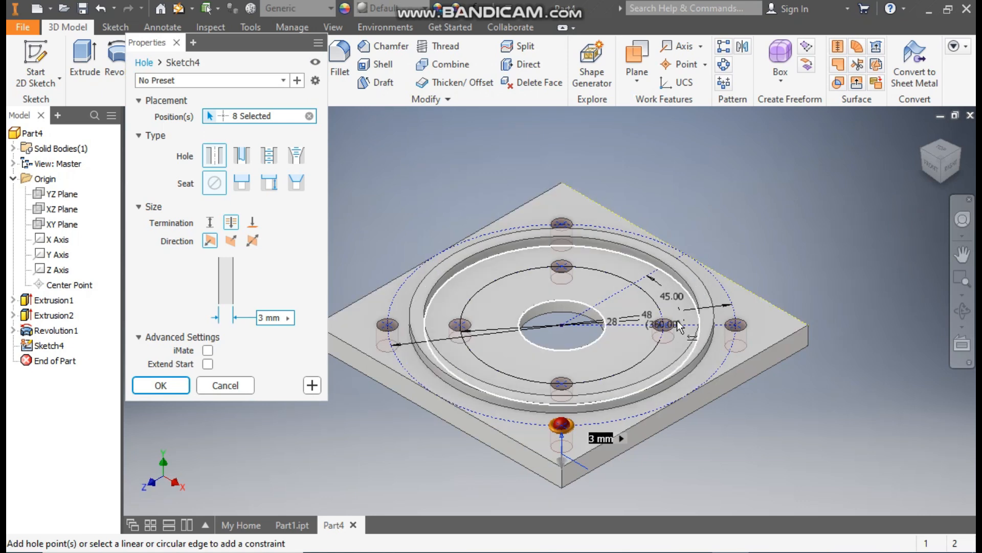
left_click(309, 116)
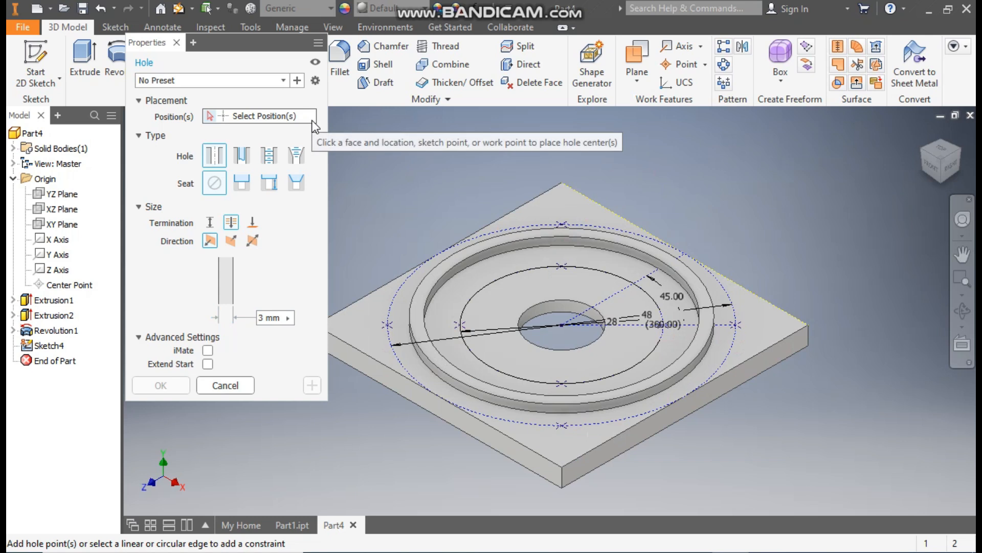
left_click(562, 266)
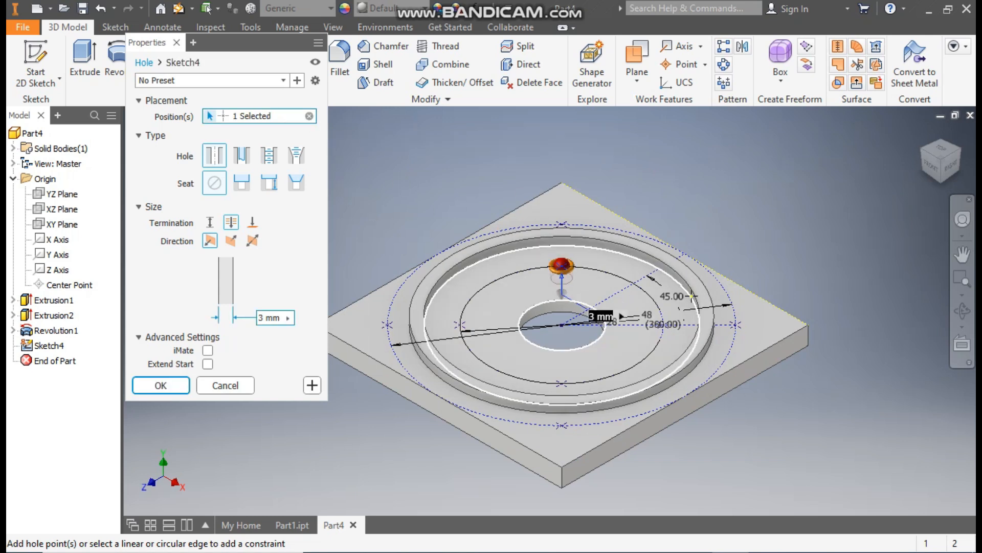
left_click(664, 326)
left_click(562, 382)
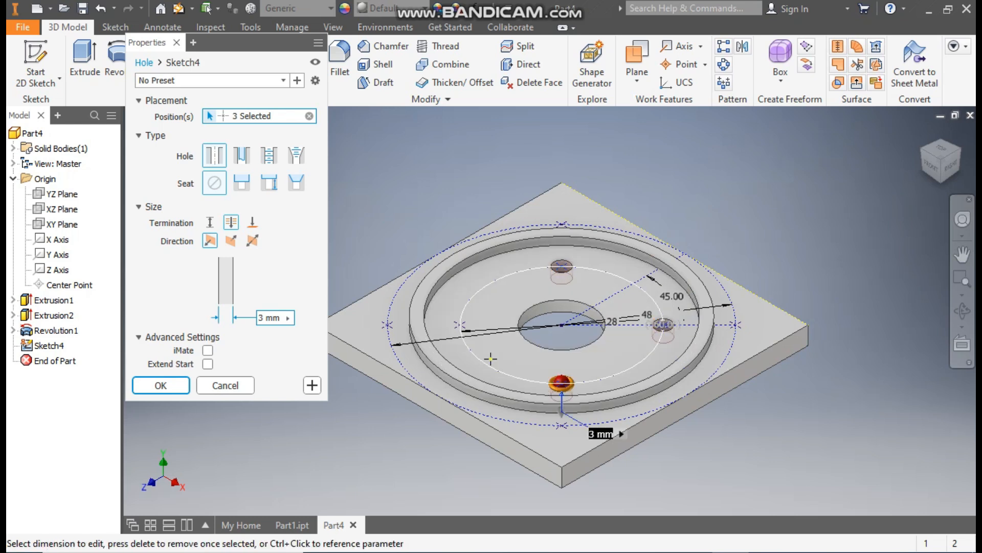
left_click(460, 324)
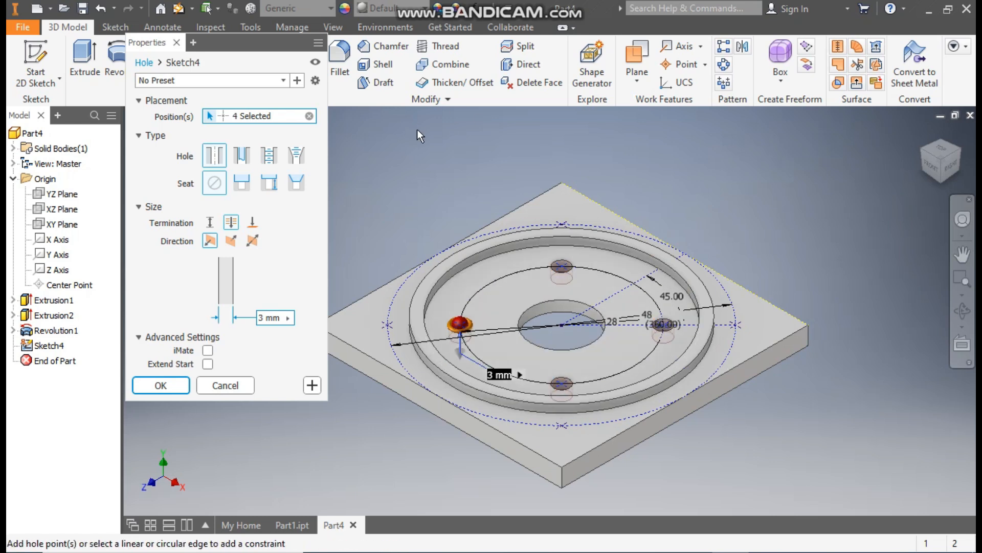
Step: Make the four holes tapped through all with ISO Metric profile, size 3, M3x0.5, class 6H, and create them
left_click(274, 158)
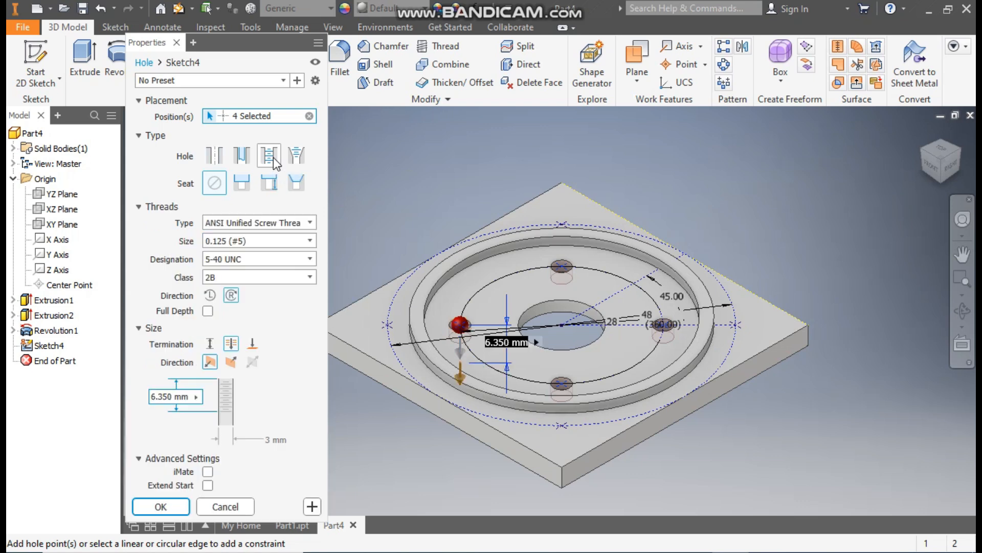
left_click(250, 223)
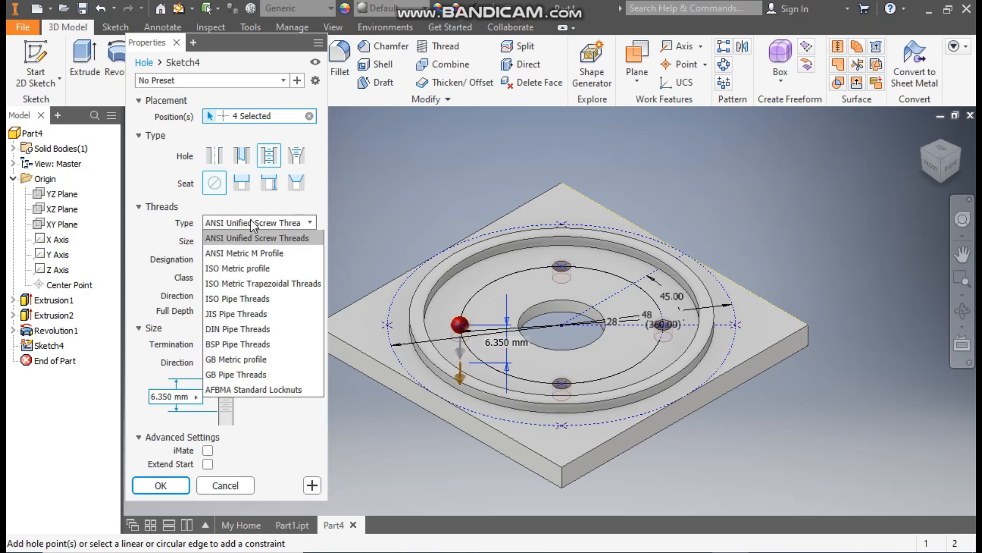
left_click(233, 269)
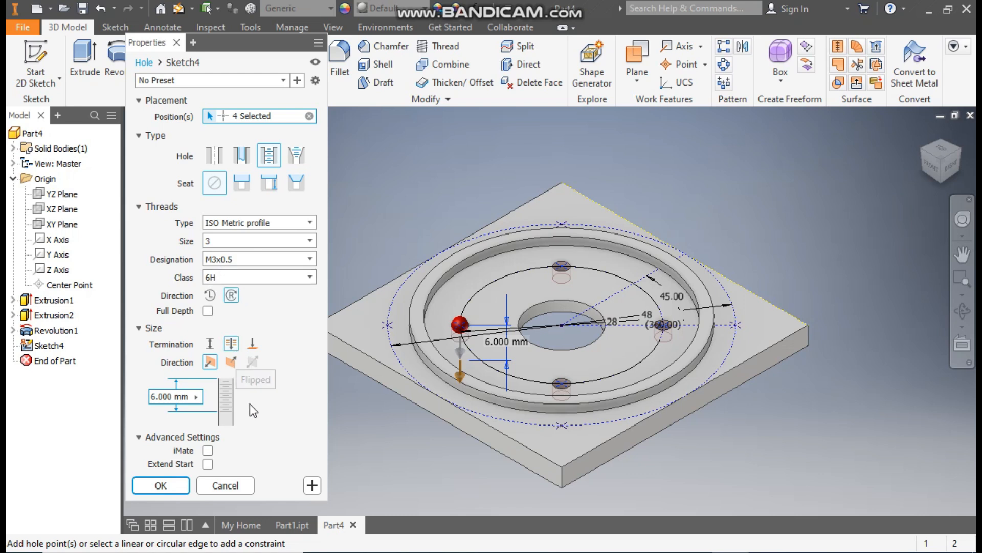
left_click(161, 485)
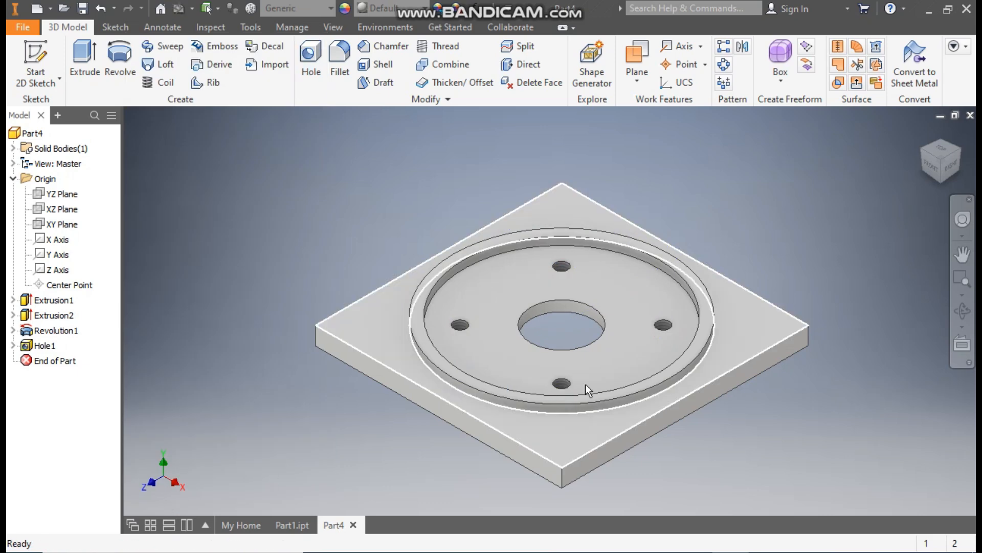
scroll(582, 264, "down", 6)
scroll(573, 281, "up", 6)
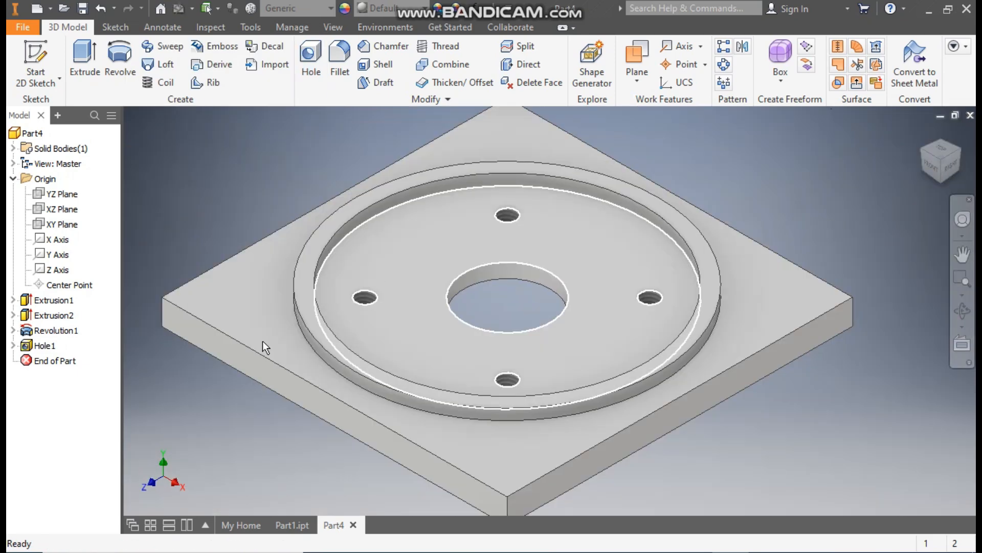
scroll(320, 342, "down", 5)
scroll(317, 358, "up", 7)
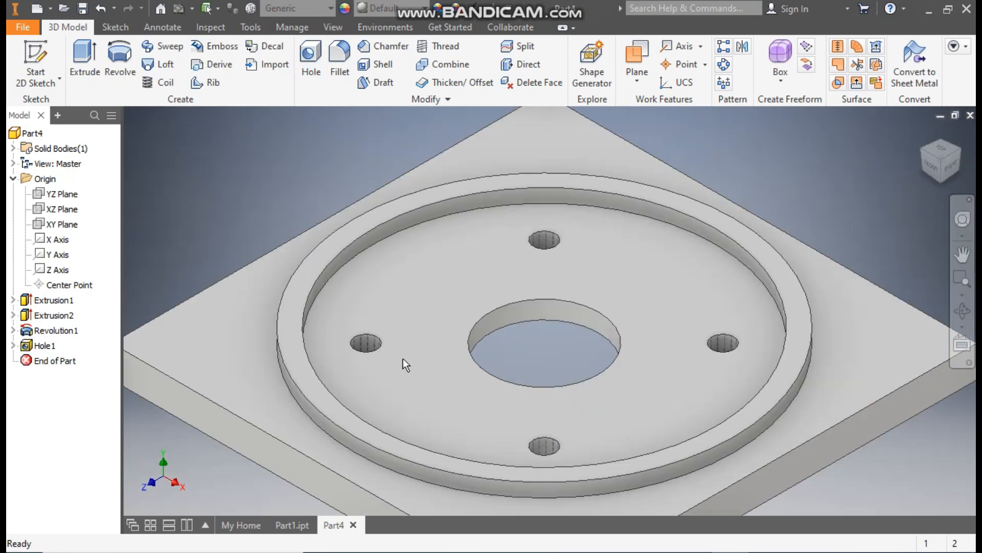
scroll(465, 355, "down", 3)
middle_click_drag(466, 356, 504, 306)
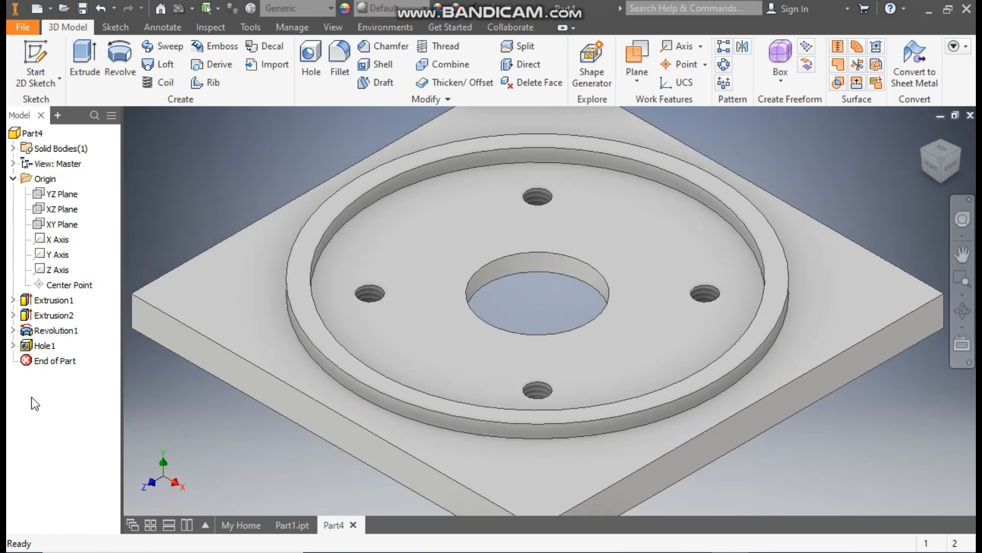
Step: Make the sketch consumed by the tapped holes visible again
left_click(13, 345)
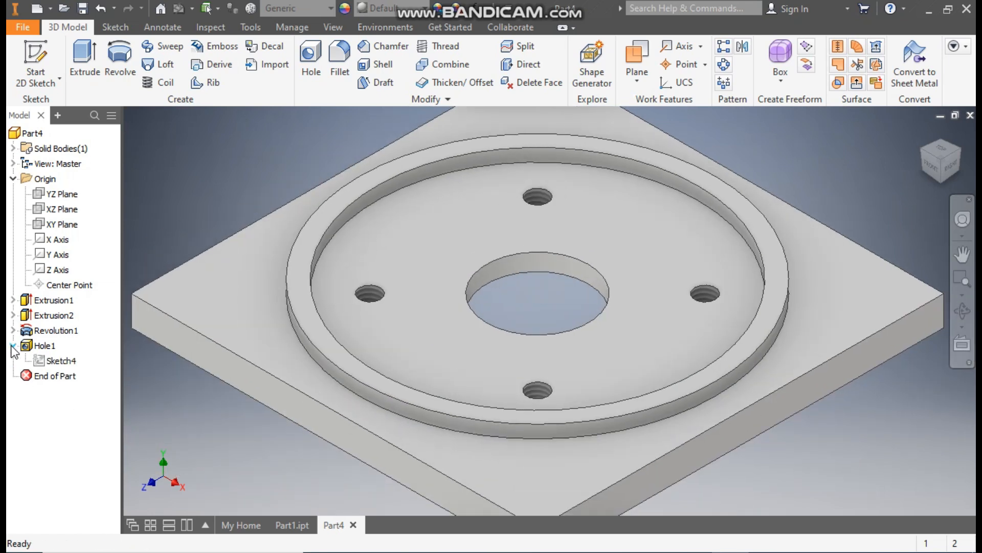
left_click(59, 362)
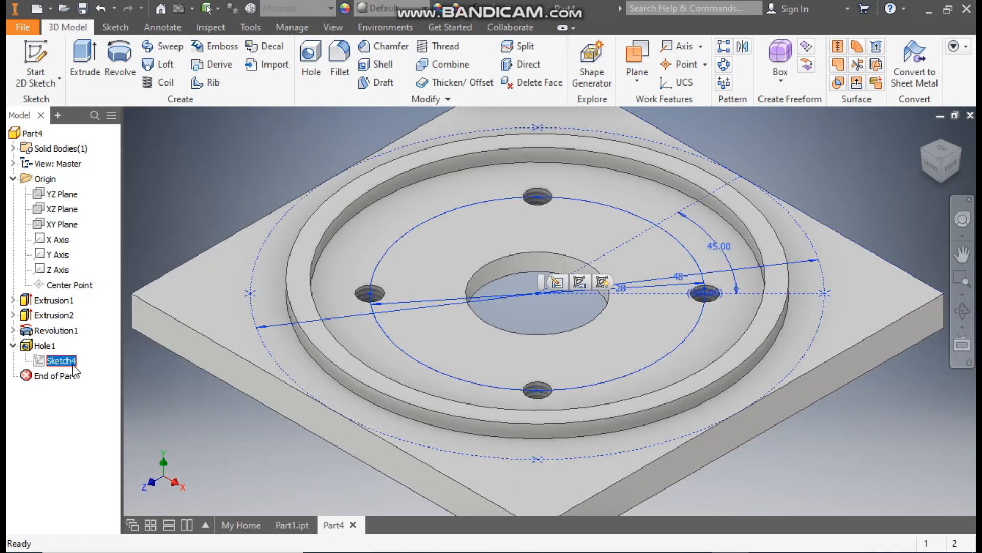
left_click(602, 284)
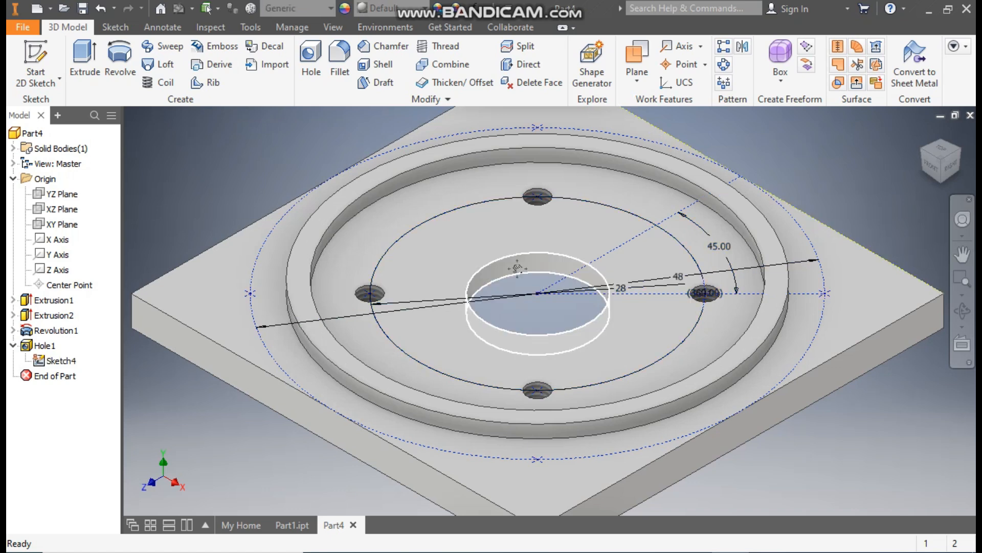
Step: Cut four simple 3.5 mm through-all holes at the points on the 48 mm circle and hide the shared sketch
scroll(518, 267, "down", 3)
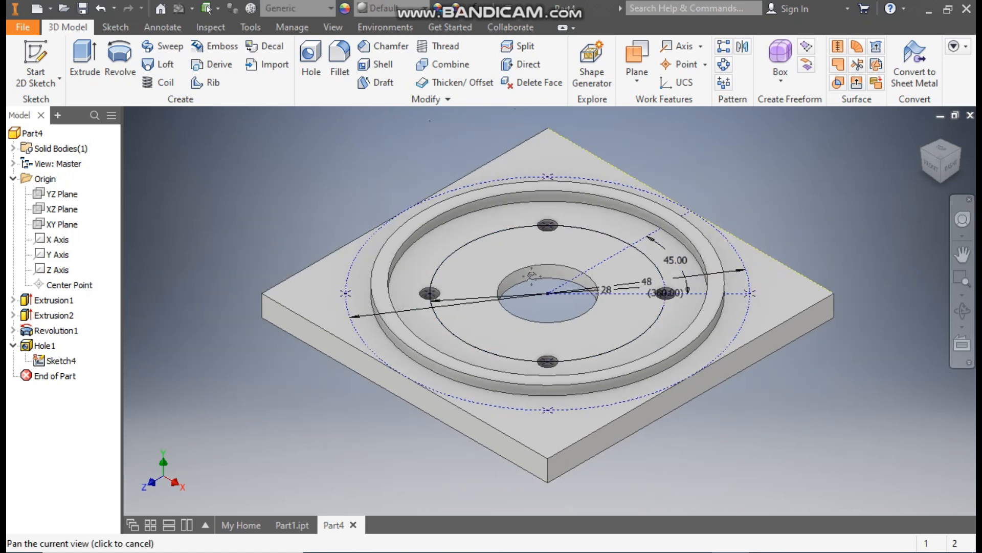
left_click(311, 65)
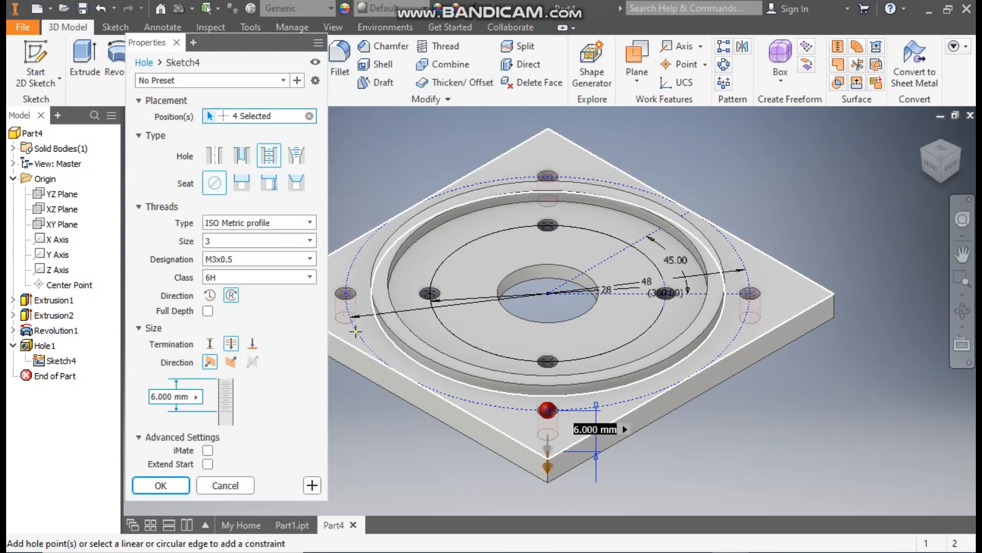
middle_click_drag(392, 138, 478, 139)
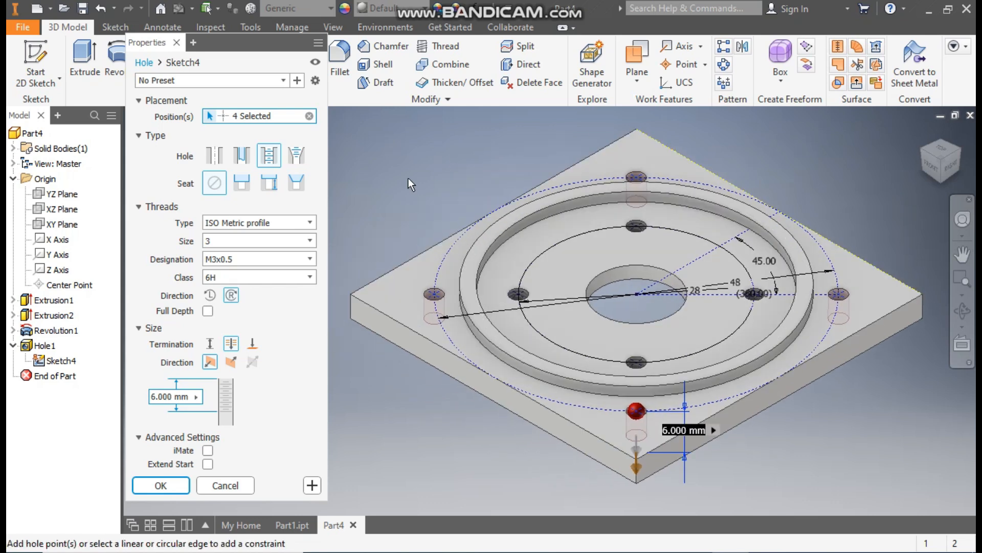
left_click(215, 155)
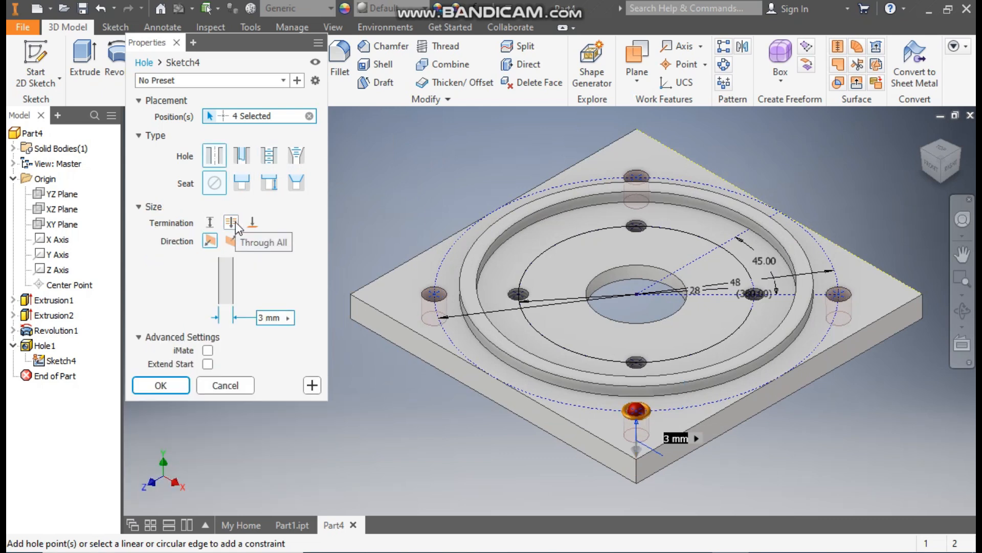
left_click(274, 318)
type(".5")
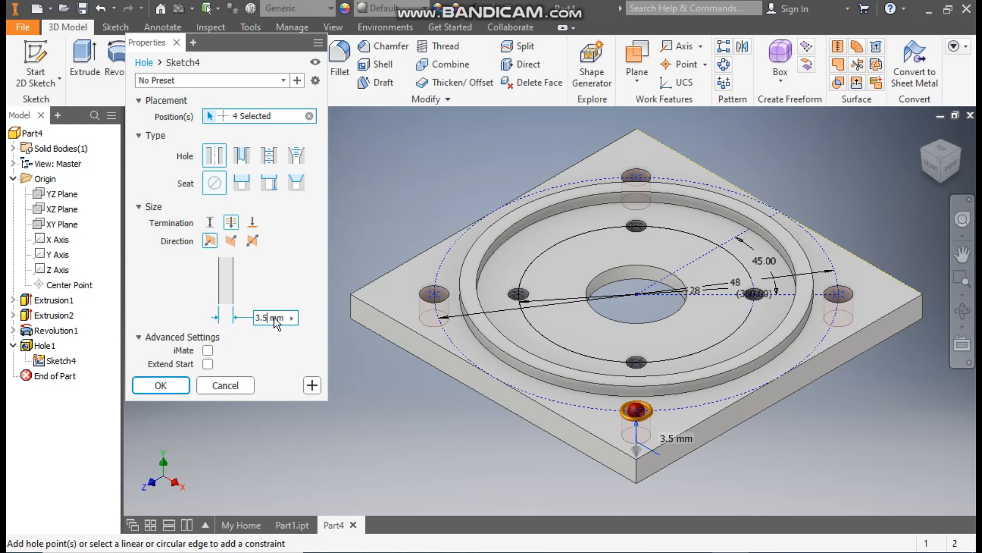
left_click(184, 383)
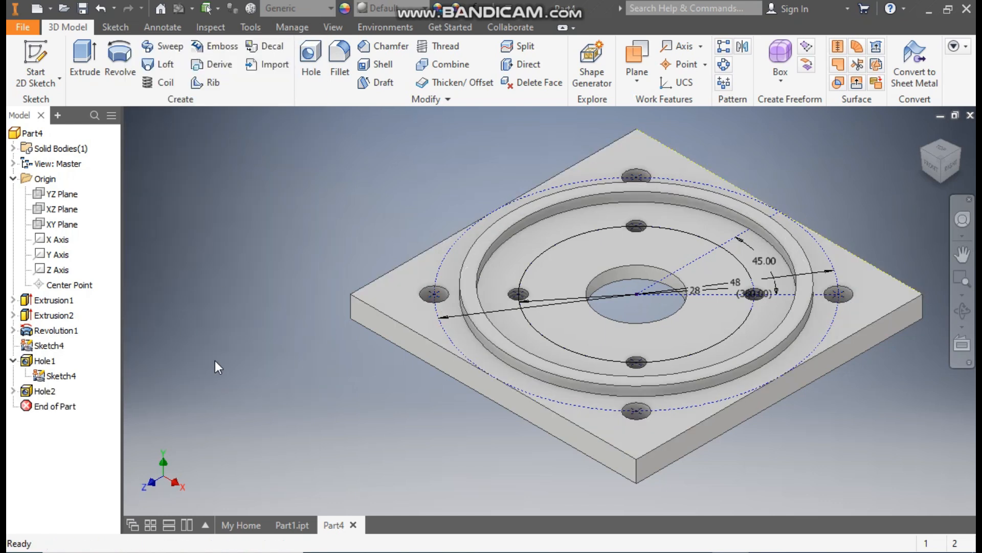
left_click(61, 376)
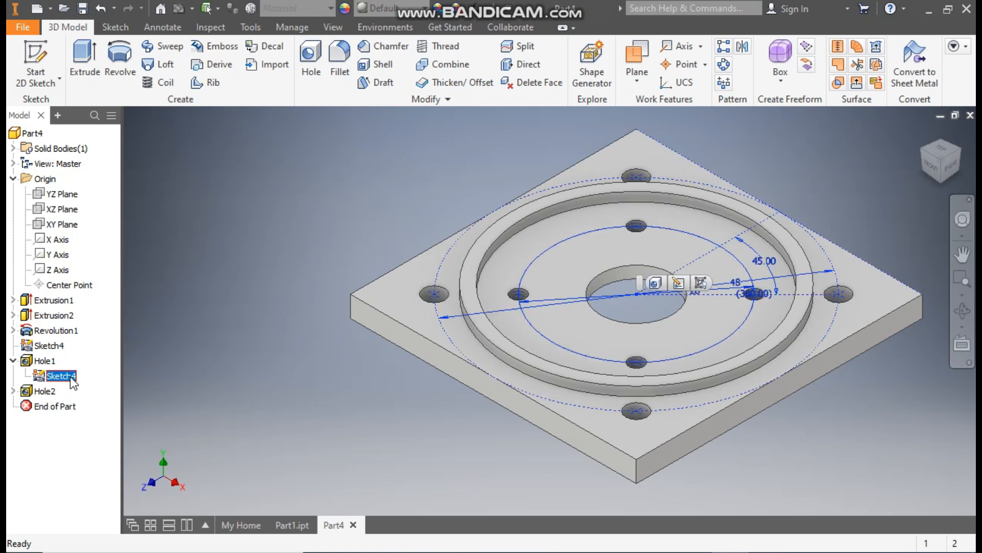
left_click(699, 283)
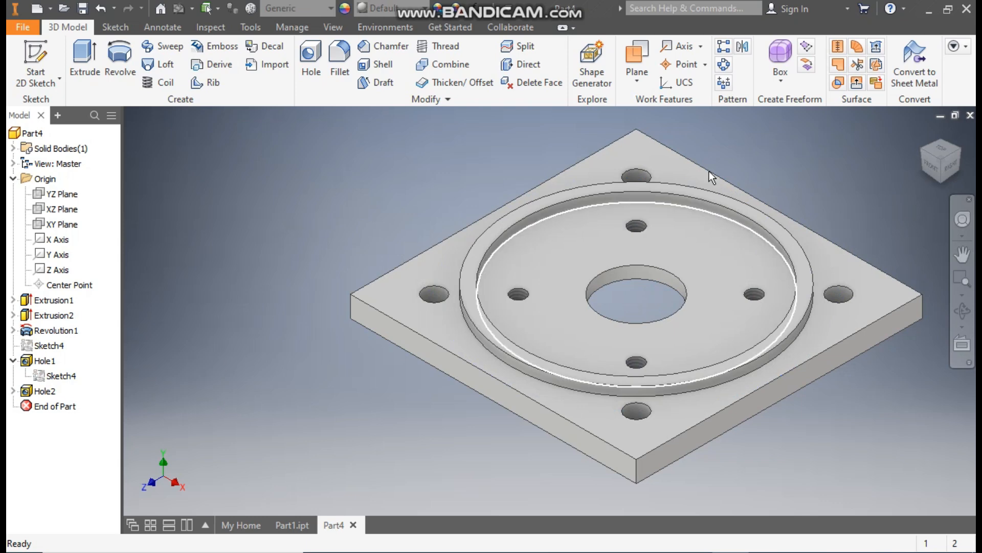
Step: Start a sketch on the square plate's upper face and draw a 56 mm circle centred on the origin
left_click(645, 147)
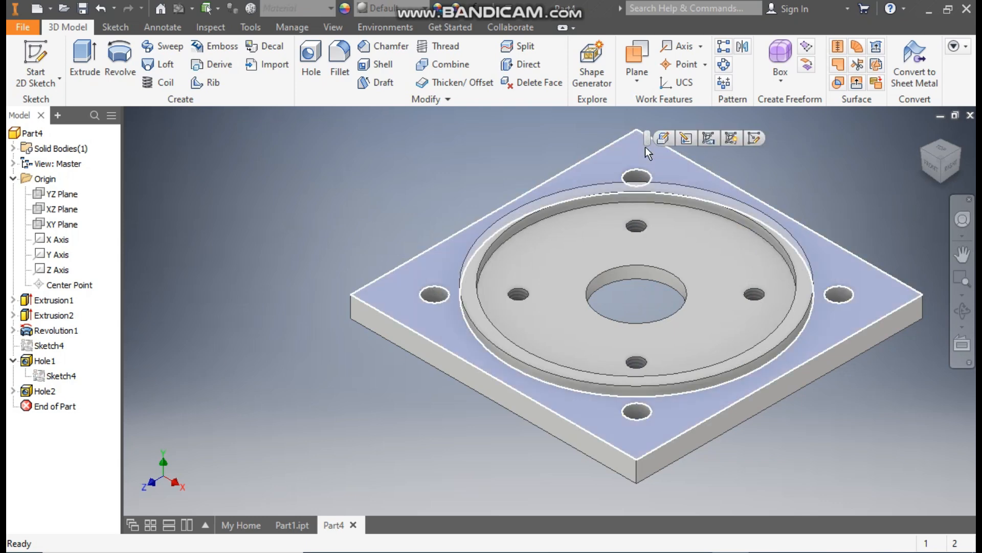
left_click(752, 139)
scroll(758, 245, "up", 2)
middle_click_drag(759, 245, 718, 241)
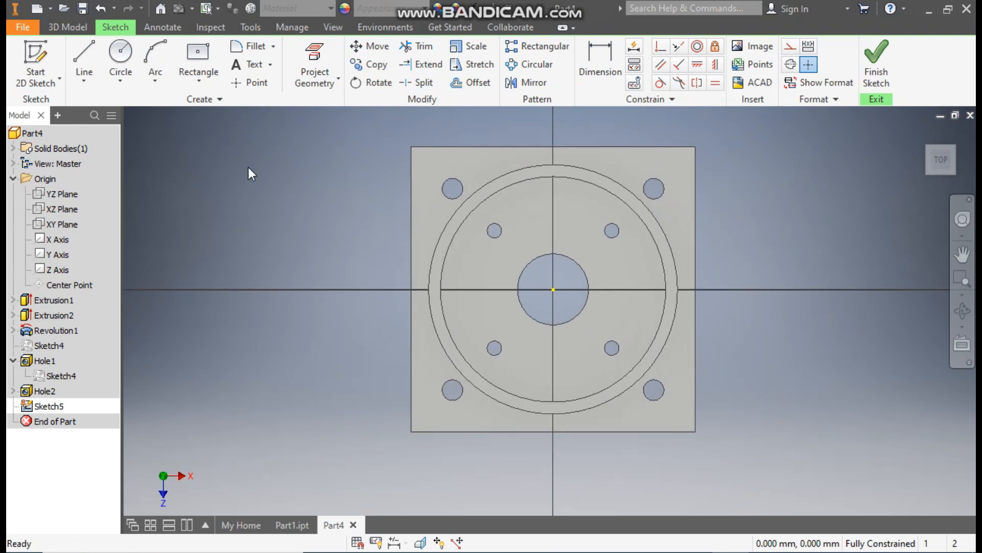
left_click(117, 55)
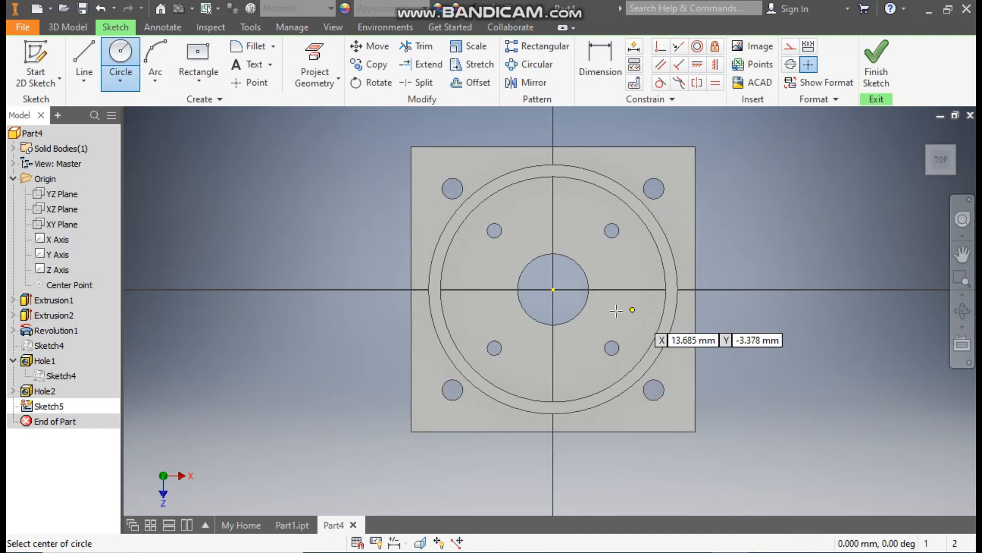
left_click(554, 290)
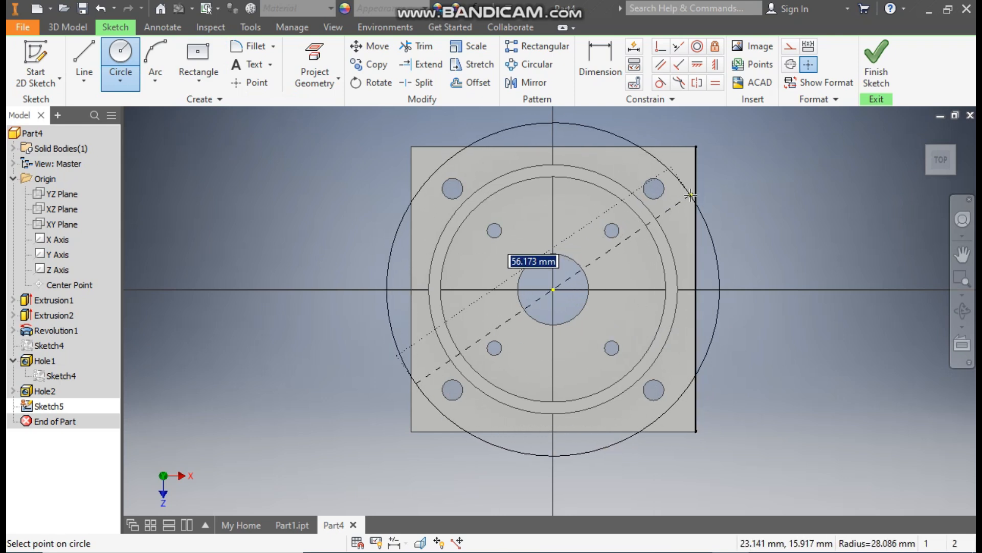
type("56")
key("Return")
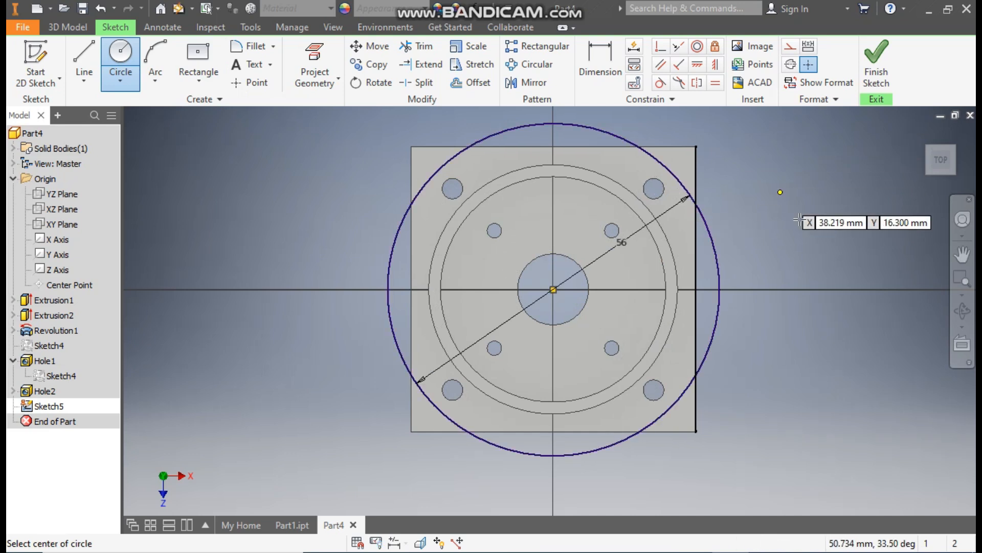
key("Escape")
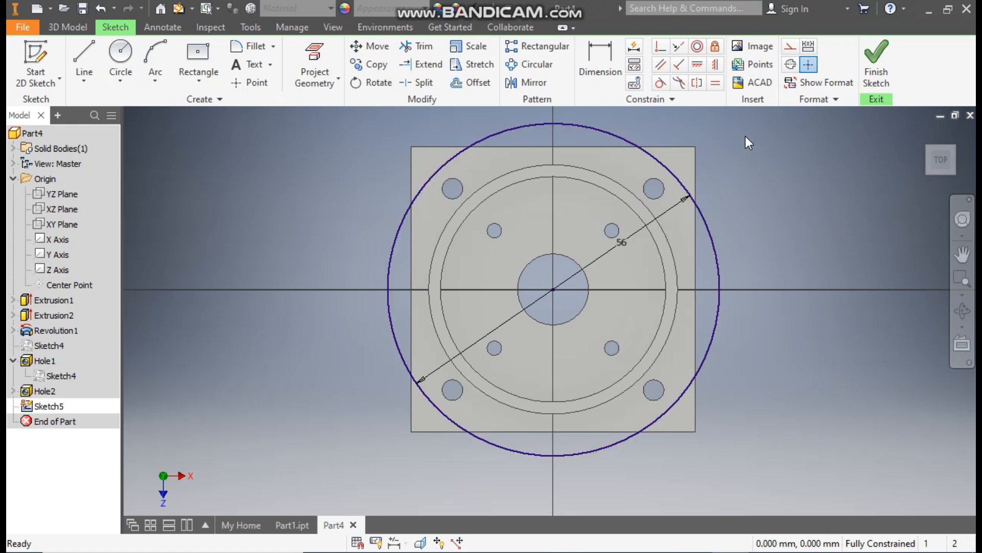
Step: Draw two lines along the plate edges enclosing the upper-right corner between their intersections with the 56 mm circle
left_click(86, 56)
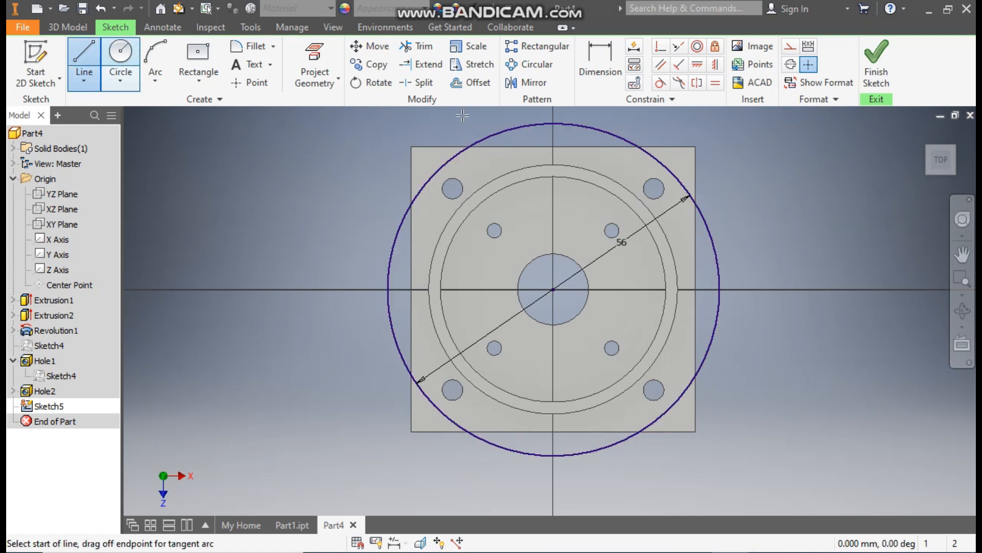
left_click(639, 147)
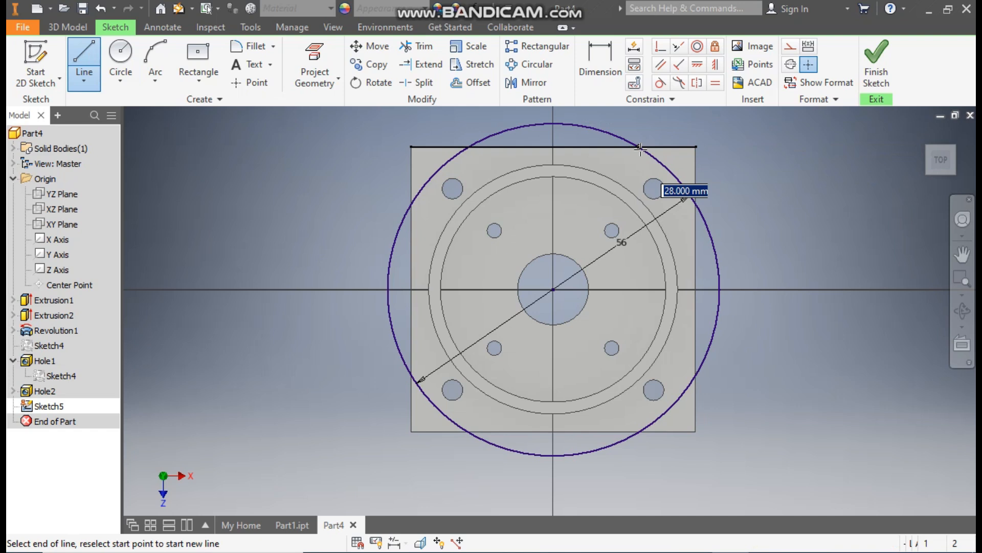
left_click(695, 147)
left_click(695, 204)
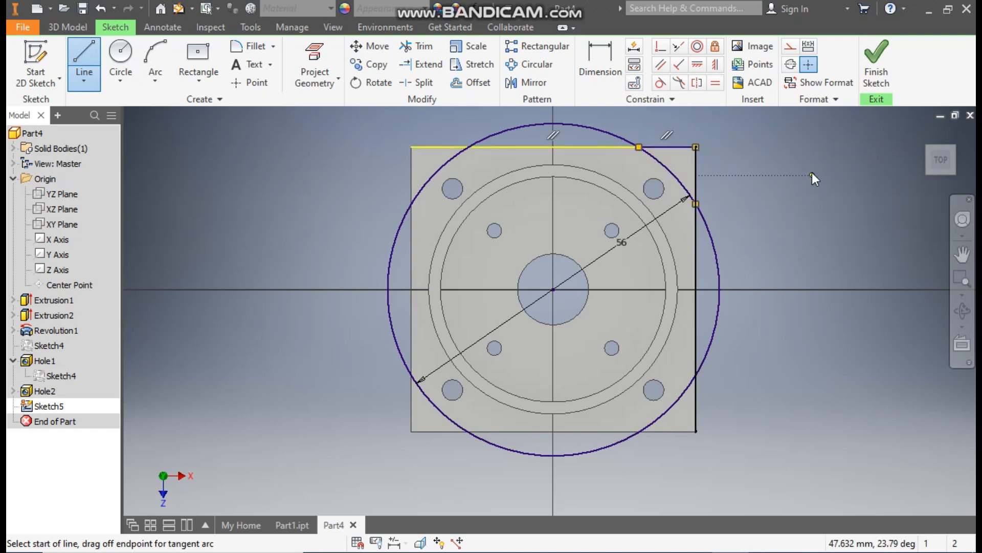
key("Escape")
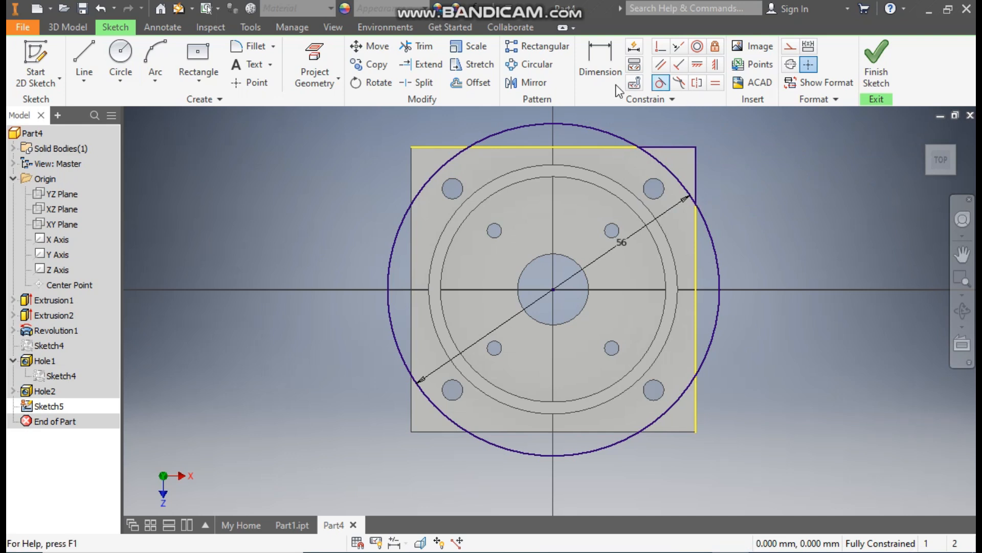
Step: Trim the 56 mm circle so that only its arc across the plate's upper-right corner remains
left_click(420, 46)
left_click(579, 124)
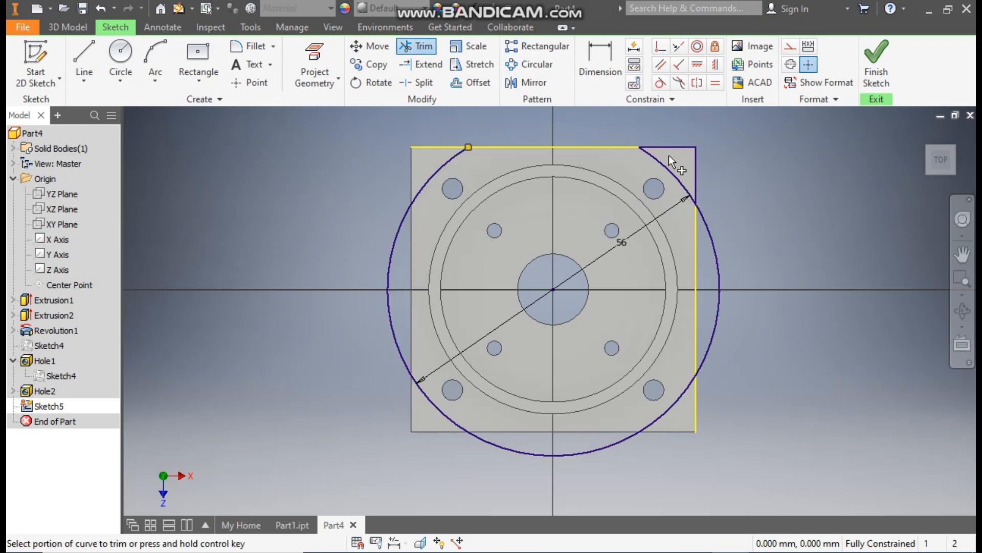
left_click(721, 261)
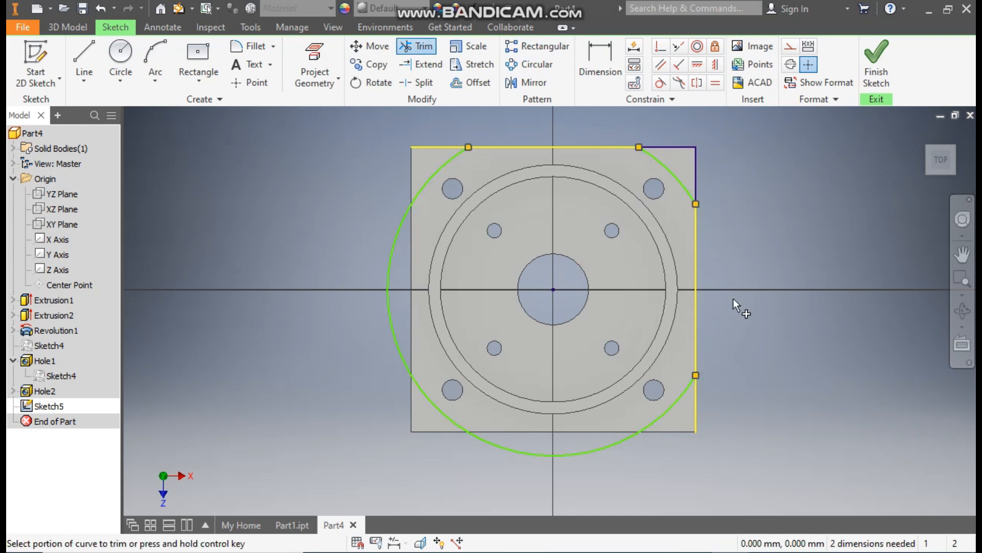
left_click(586, 453)
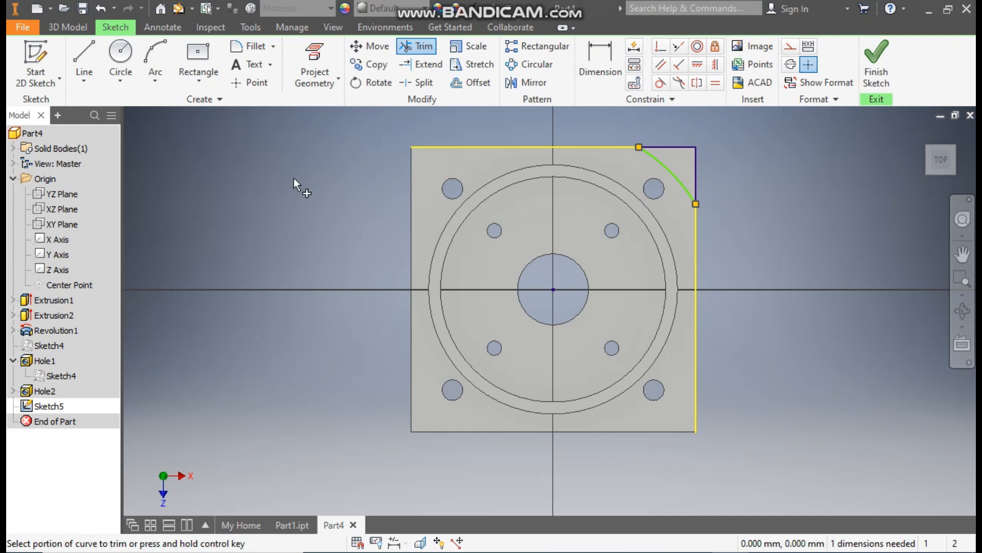
key("Escape")
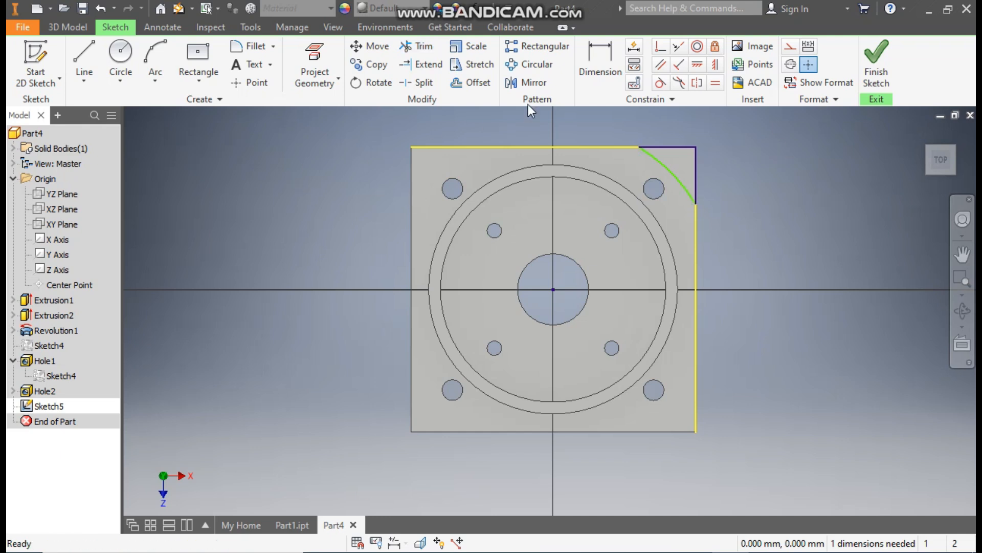
Step: Dimension the remaining corner arc with a radius of 28 mm
left_click(596, 56)
left_click(674, 174)
left_click(692, 212)
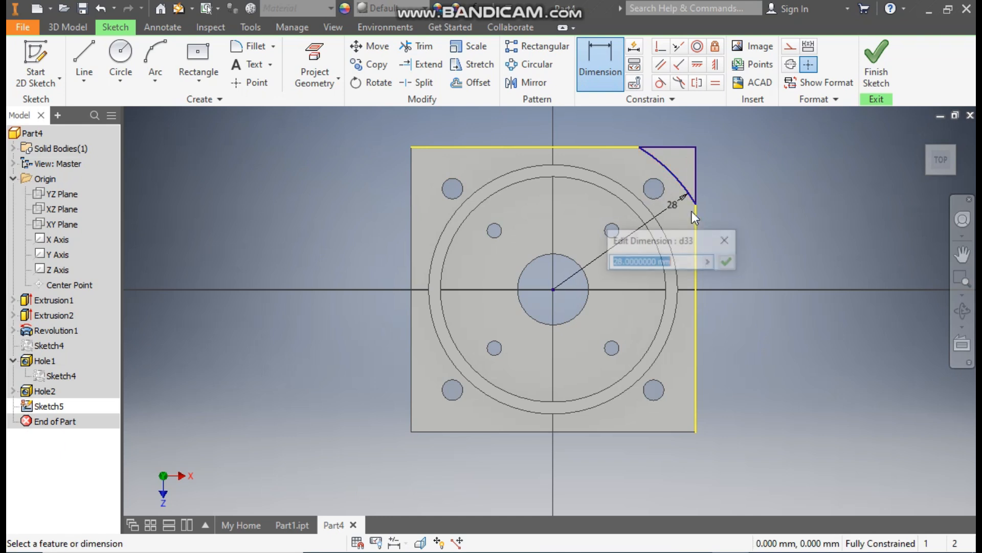
left_click(728, 261)
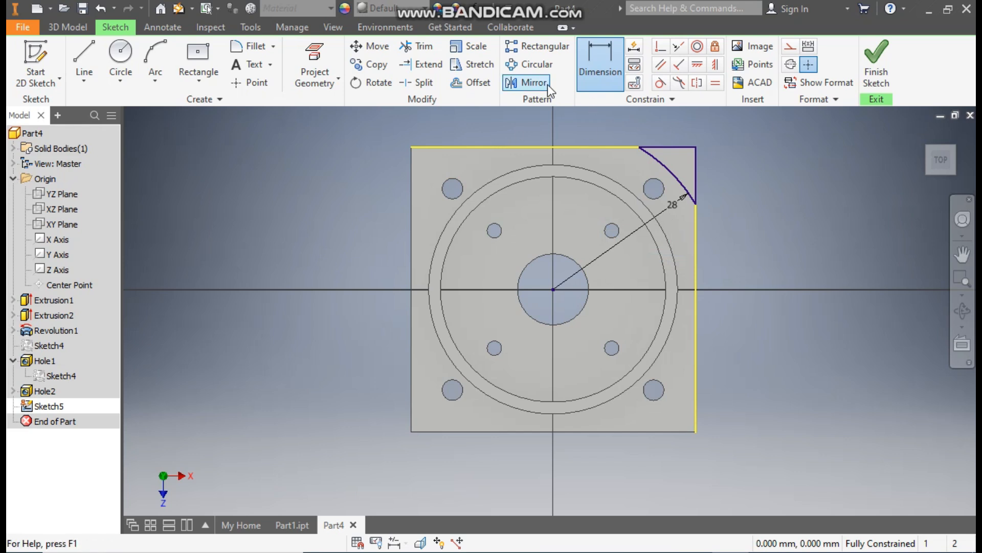
Step: Circular-pattern the corner arc and its two lines around the origin as 4 instances over 360 degrees
left_click(536, 64)
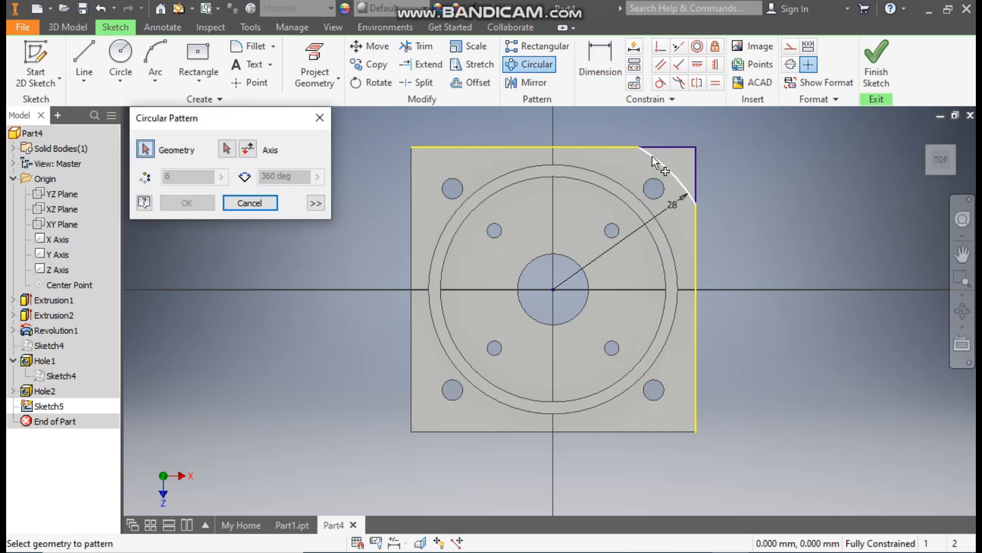
left_click(693, 159)
left_click(227, 151)
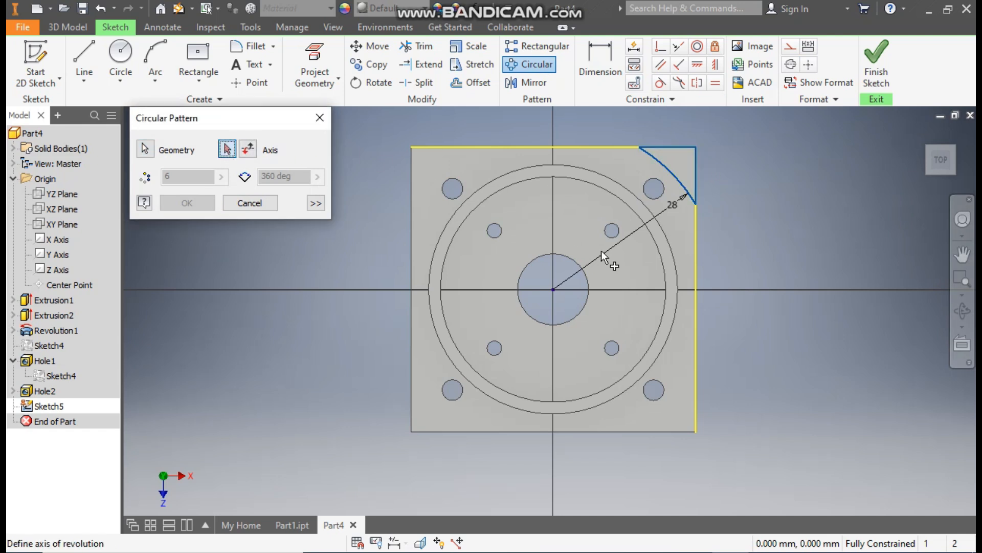
left_click(553, 290)
double_click(169, 177)
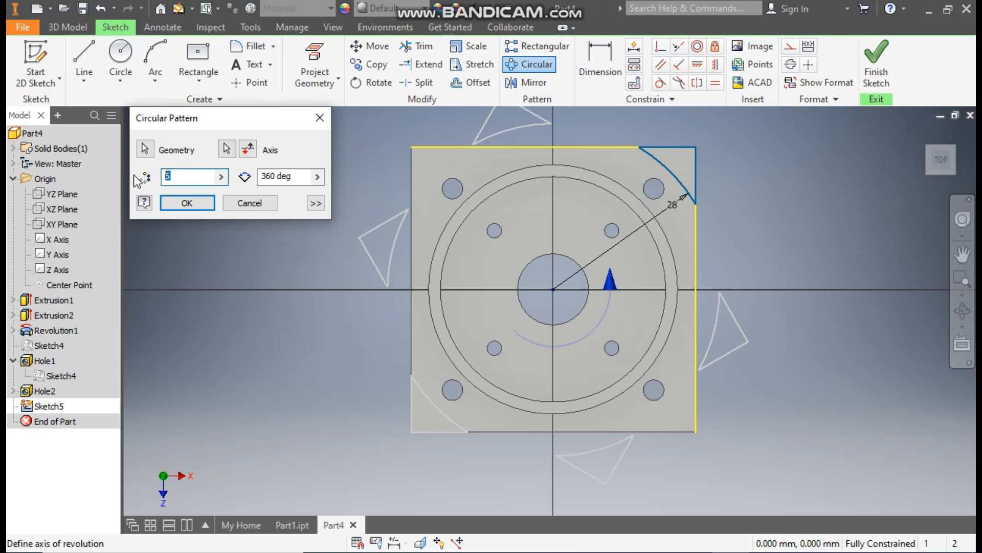
type("4")
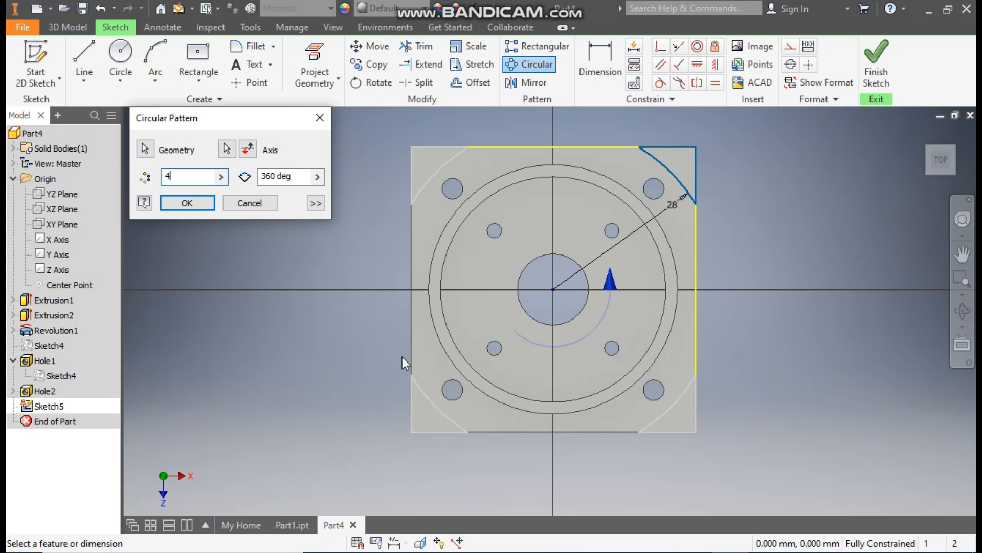
left_click(198, 205)
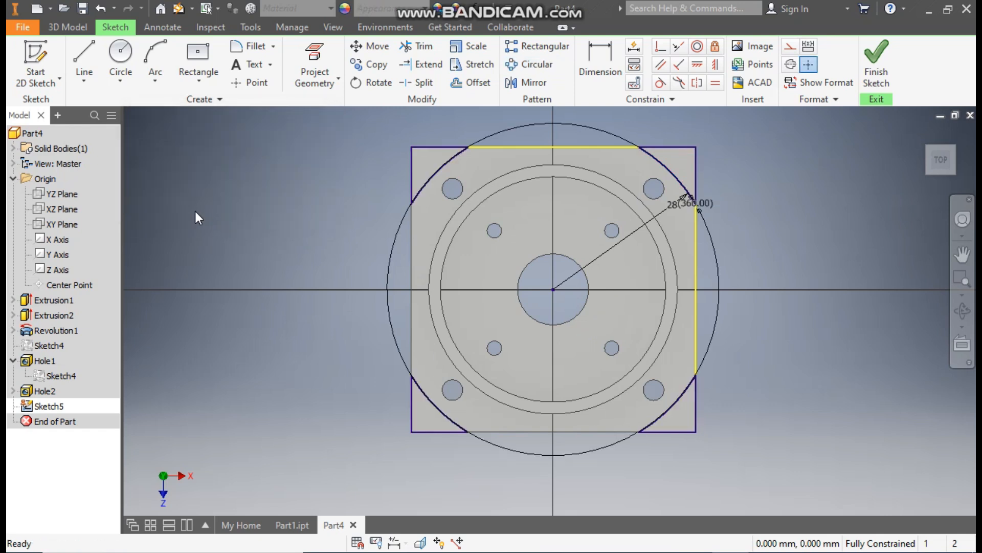
Step: Extrude the four corner profiles downward as a cut with extents All to remove the plate's corners
left_click(70, 26)
left_click(86, 60)
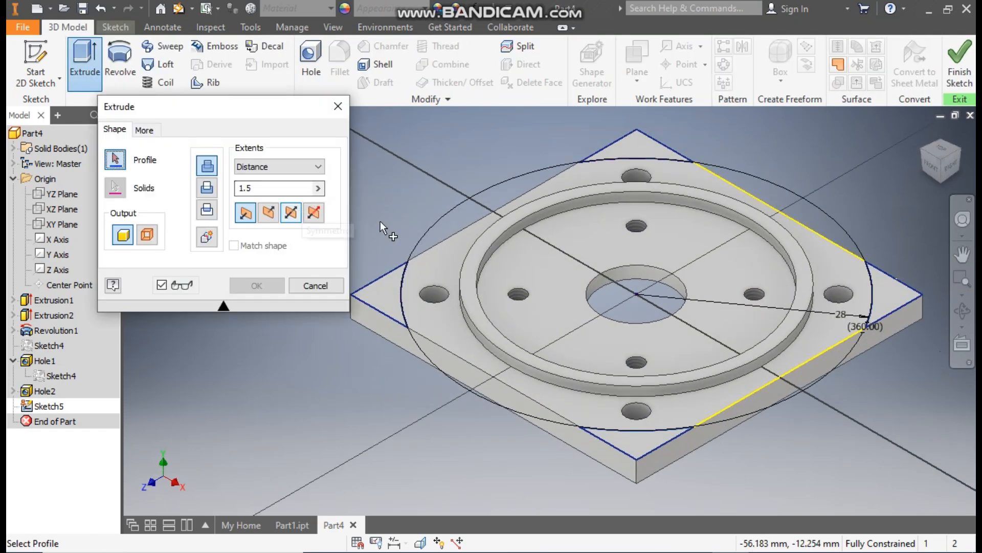
scroll(495, 154, "up", 3)
left_click_drag(783, 122, 334, 375)
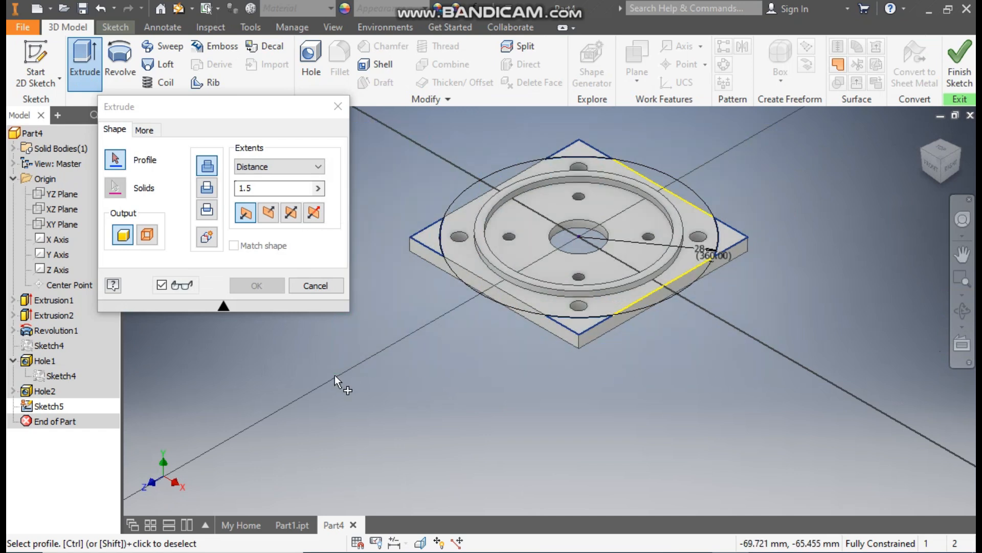
left_click(265, 216)
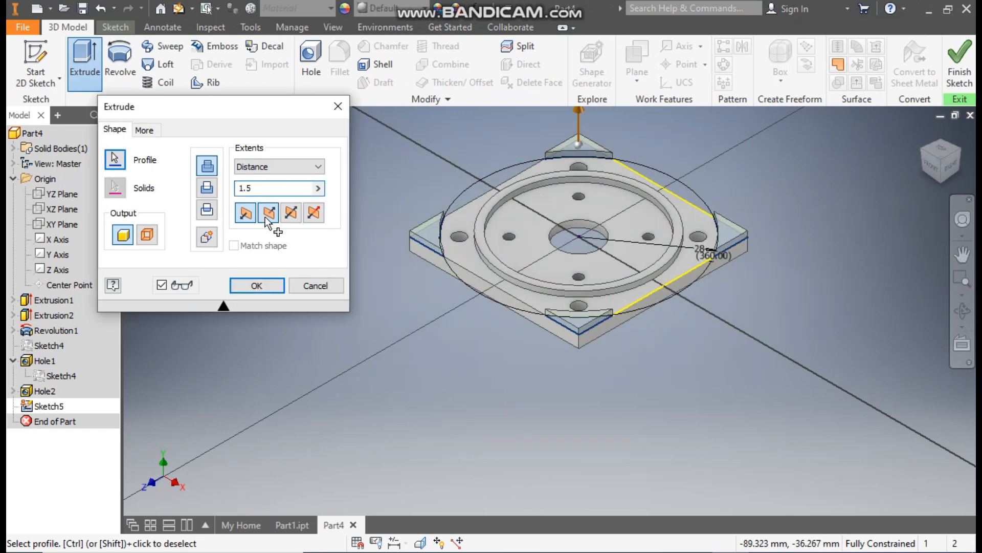
left_click(267, 215)
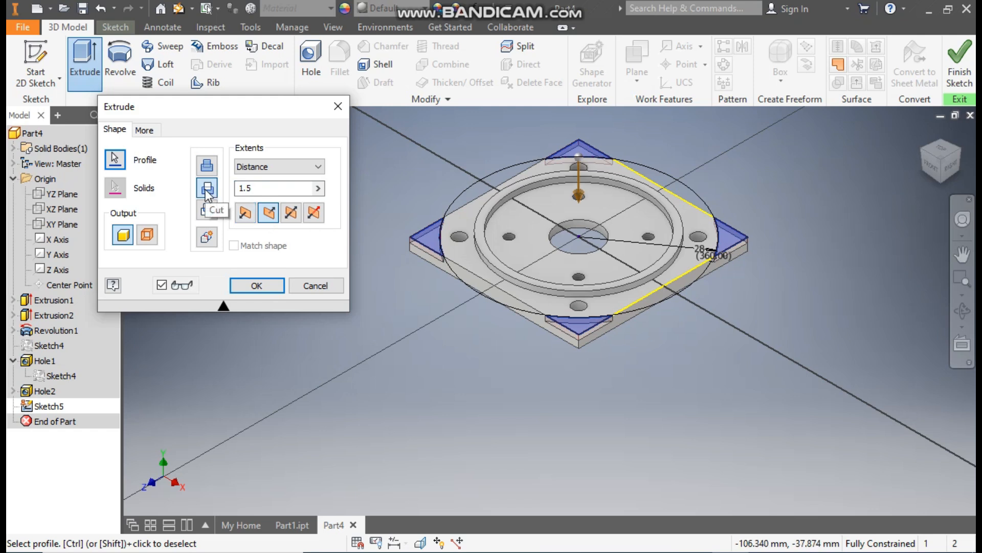
left_click(254, 167)
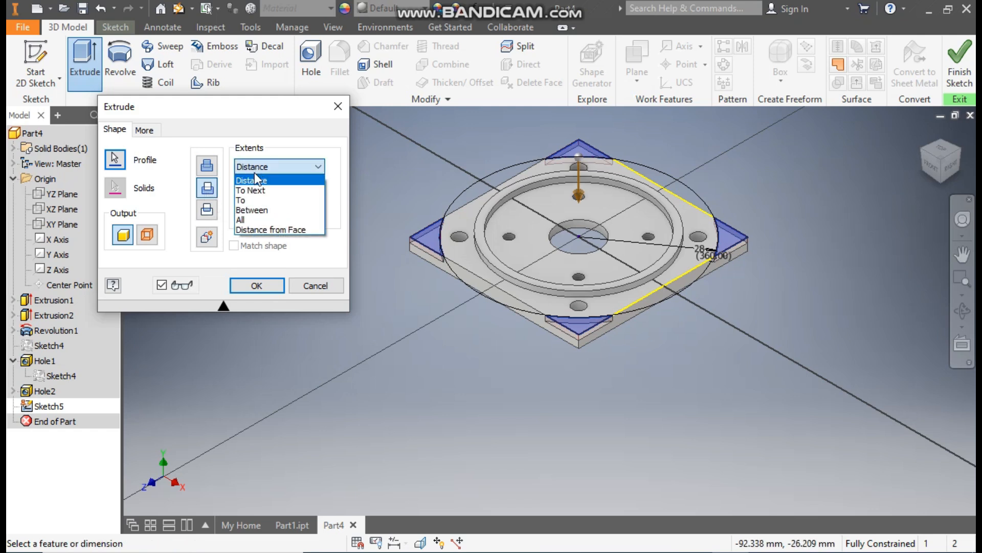
left_click(255, 220)
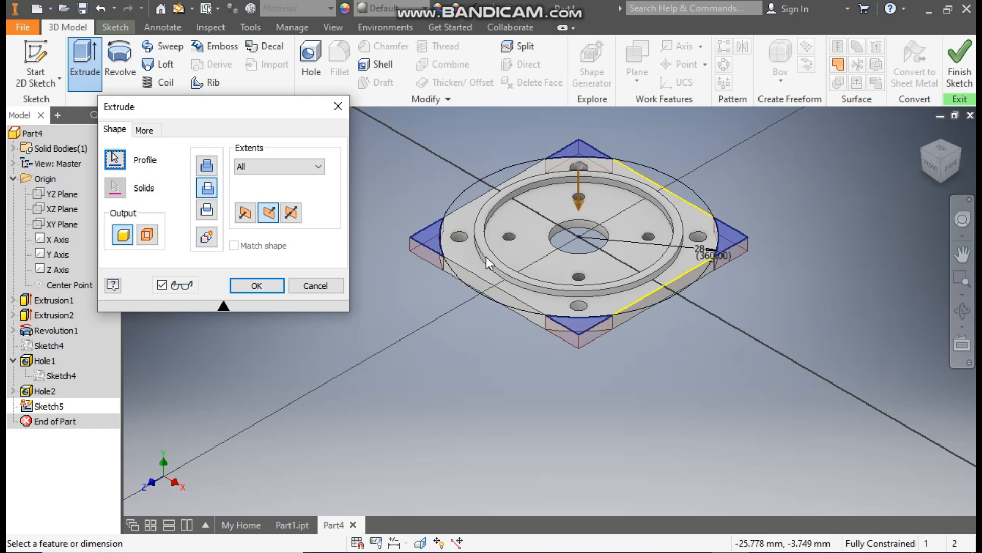
left_click(267, 285)
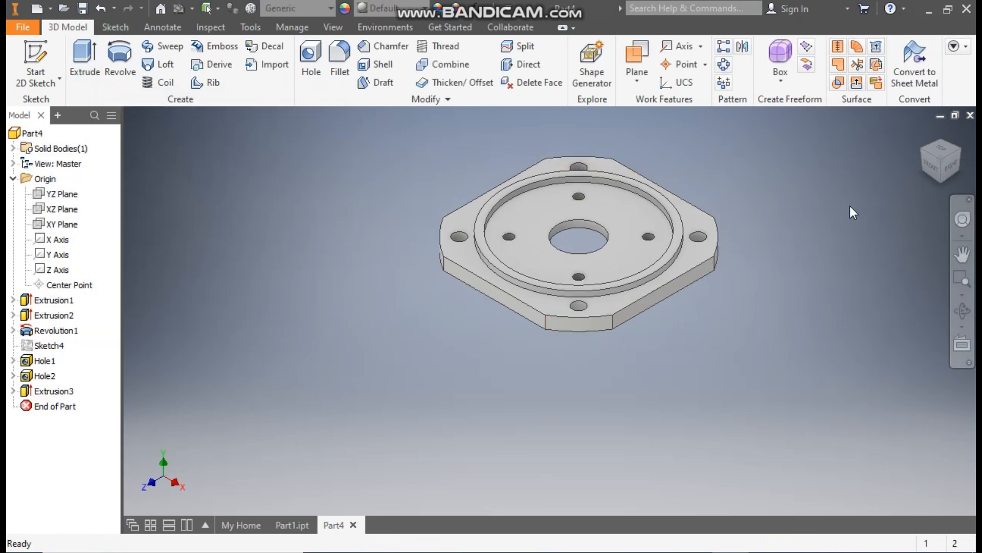
Step: Apply the Light Red appearance to the whole part
scroll(673, 193, "up", 3)
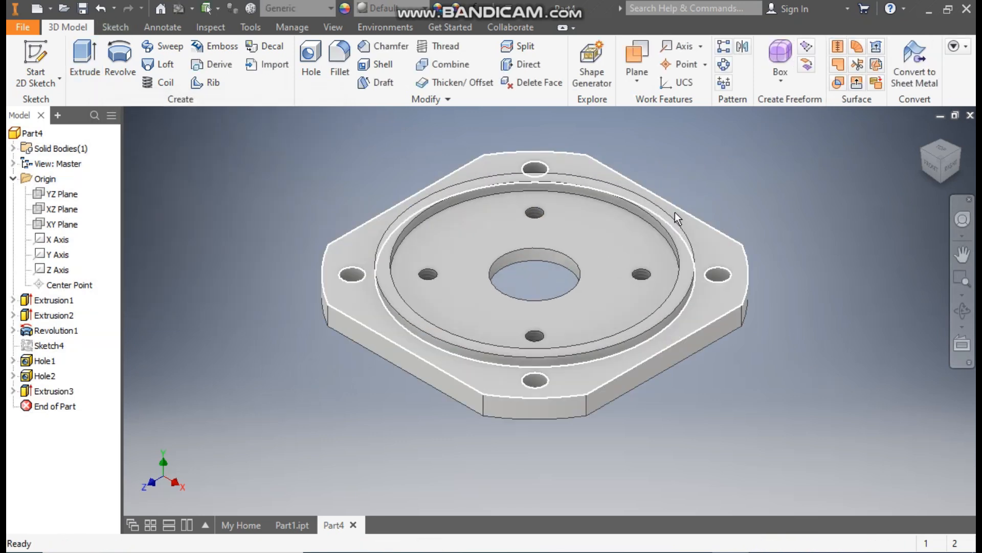
left_click(375, 11)
scroll(419, 248, "up", 10)
scroll(419, 248, "down", 20)
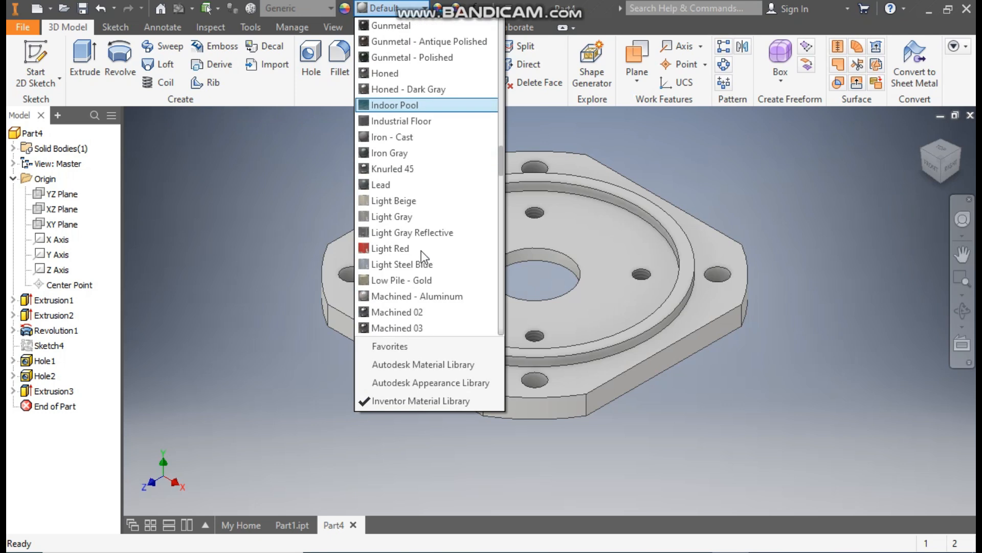
left_click(388, 247)
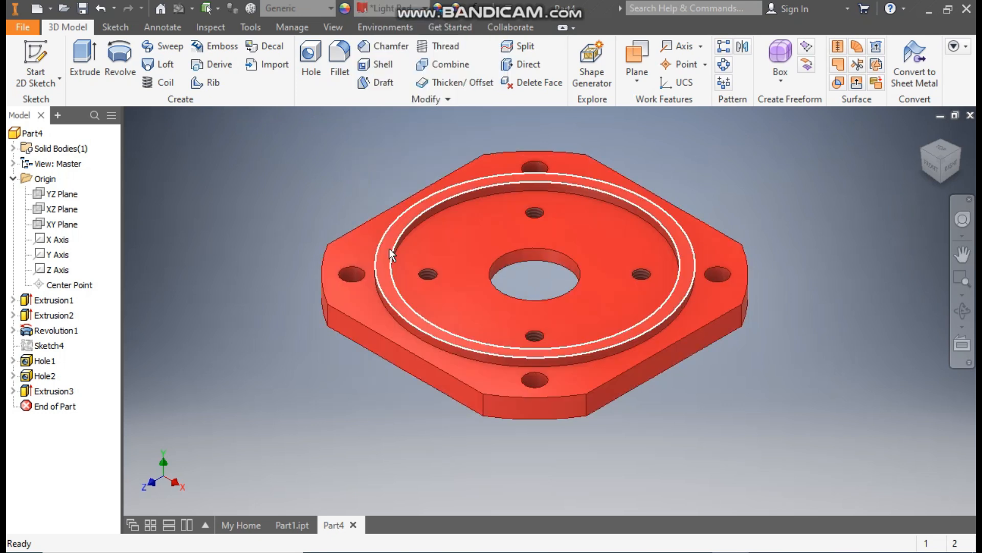
scroll(217, 196, "up", 2)
middle_click_drag(217, 196, 182, 201)
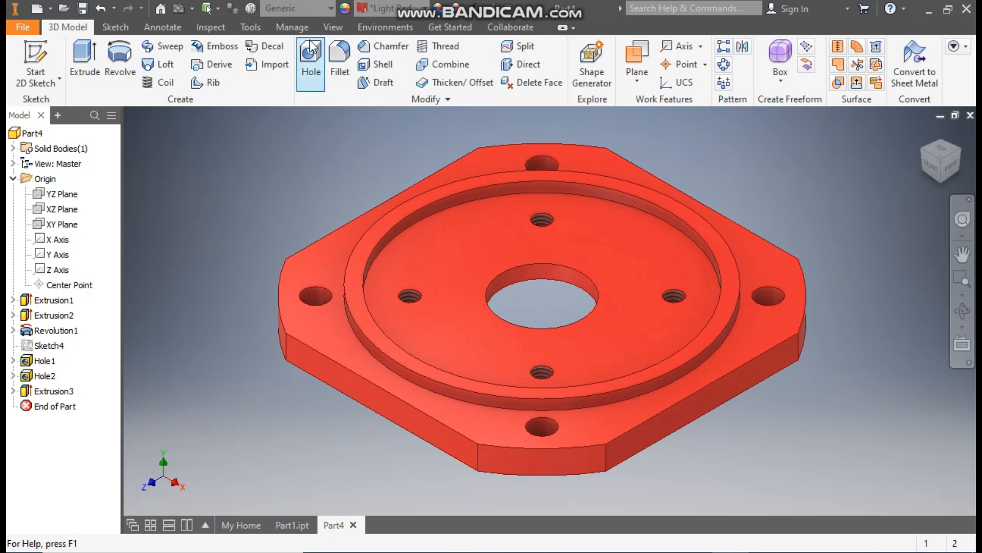
Step: Turn on shadows and reflections for the model display and return to the 3D modelling tools
left_click(328, 26)
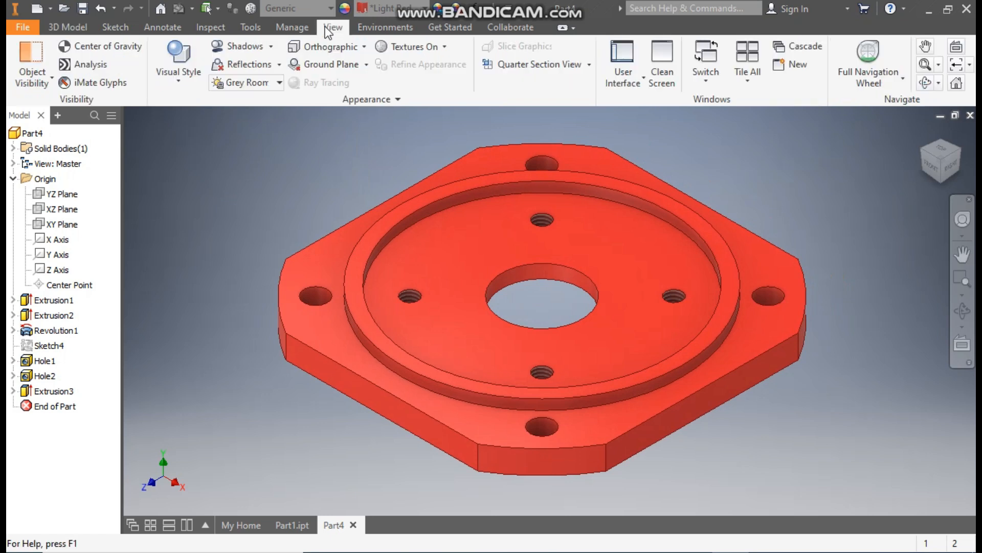
left_click(241, 45)
left_click(238, 65)
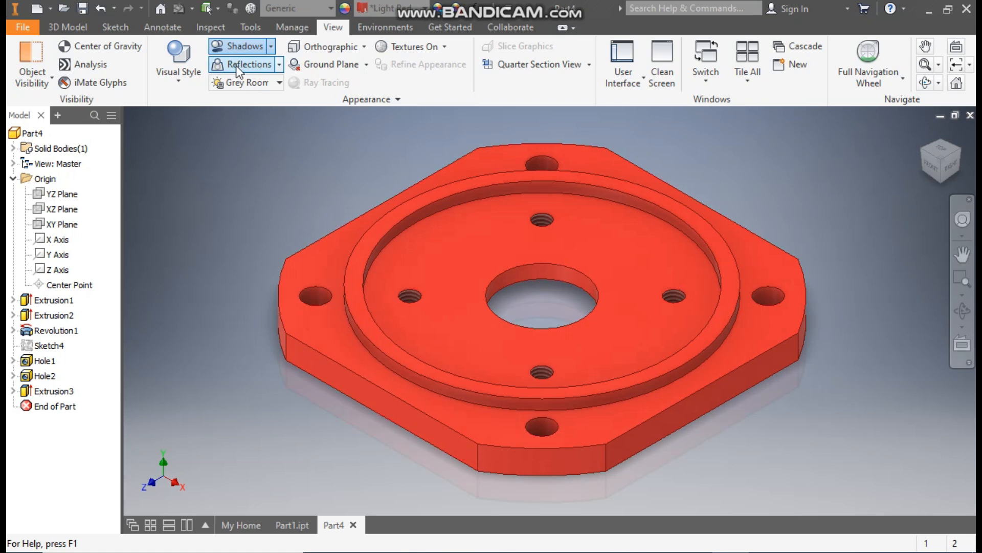
left_click(65, 27)
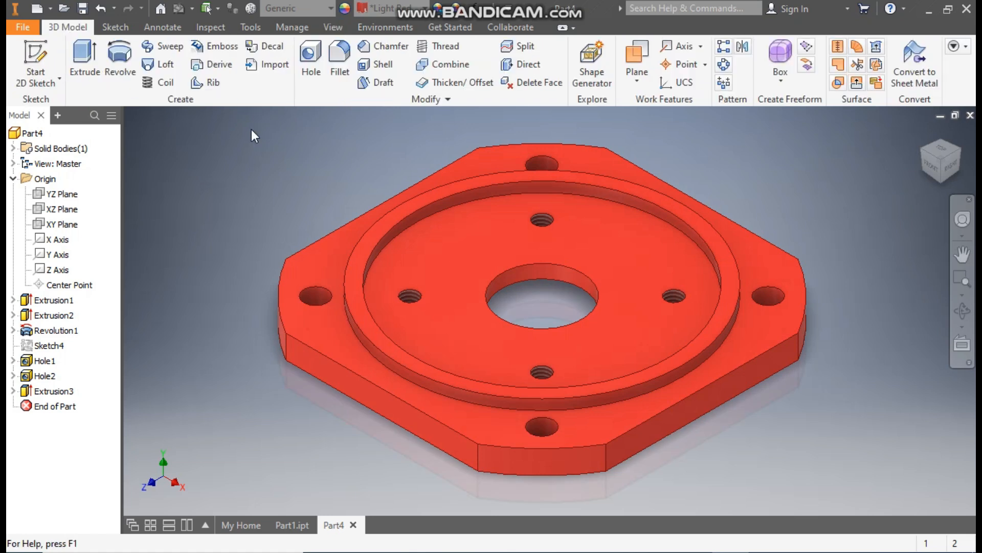